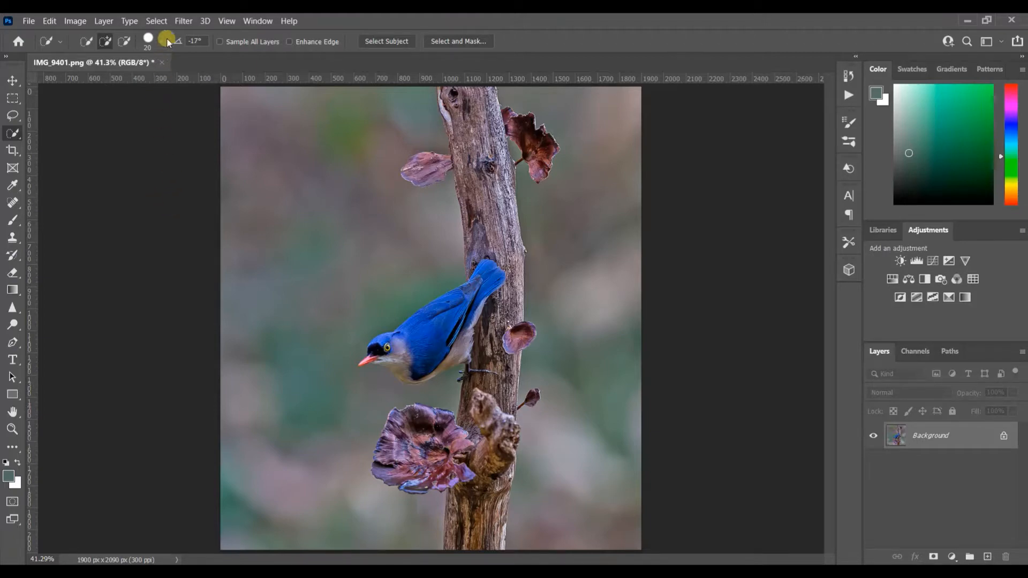
# - Try selecting the bird, branch and leaves automatically with the Subject command, and clear the selection again
pyautogui.click(164, 21)
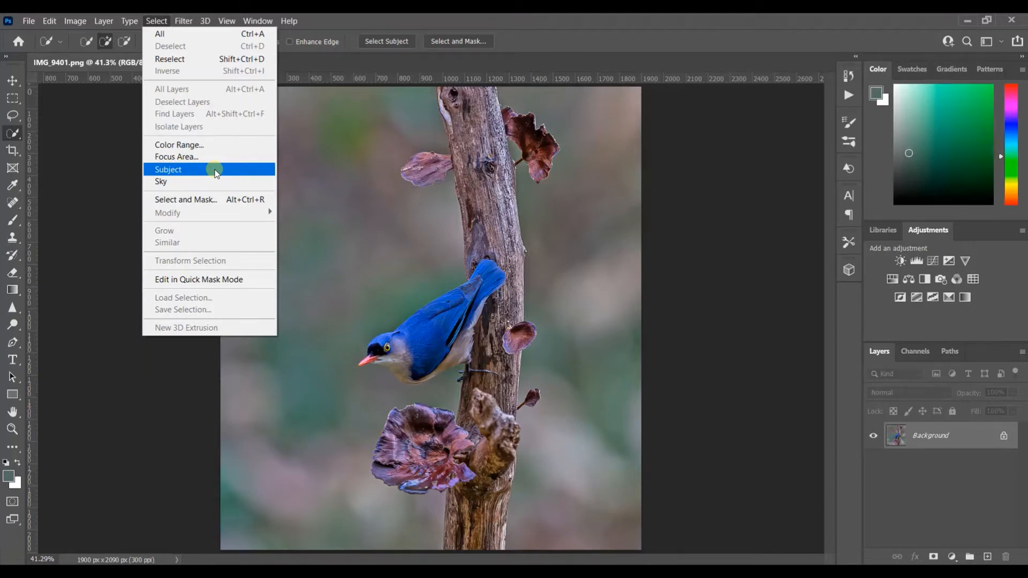
pyautogui.click(214, 171)
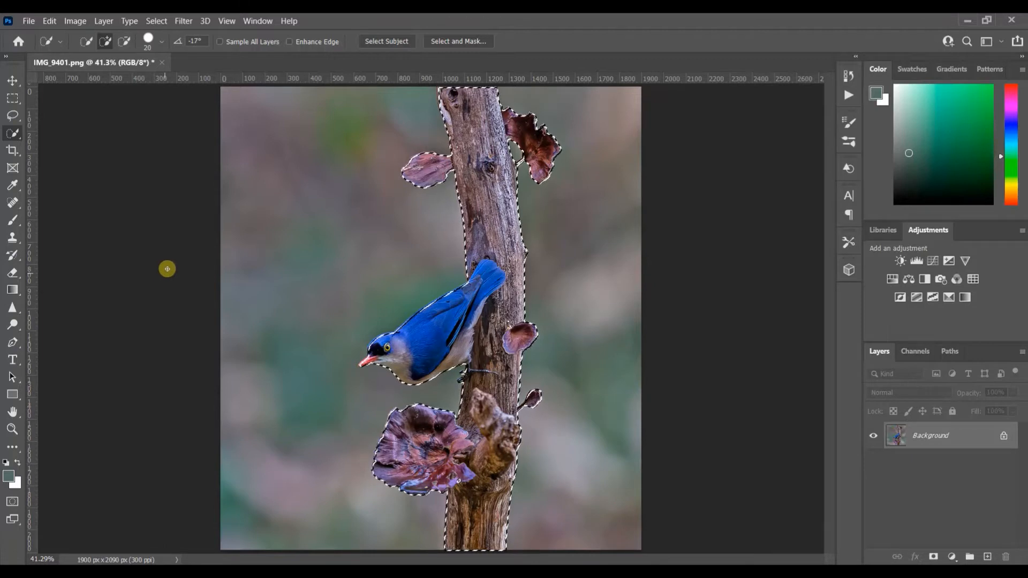
pyautogui.click(156, 21)
pyautogui.click(167, 47)
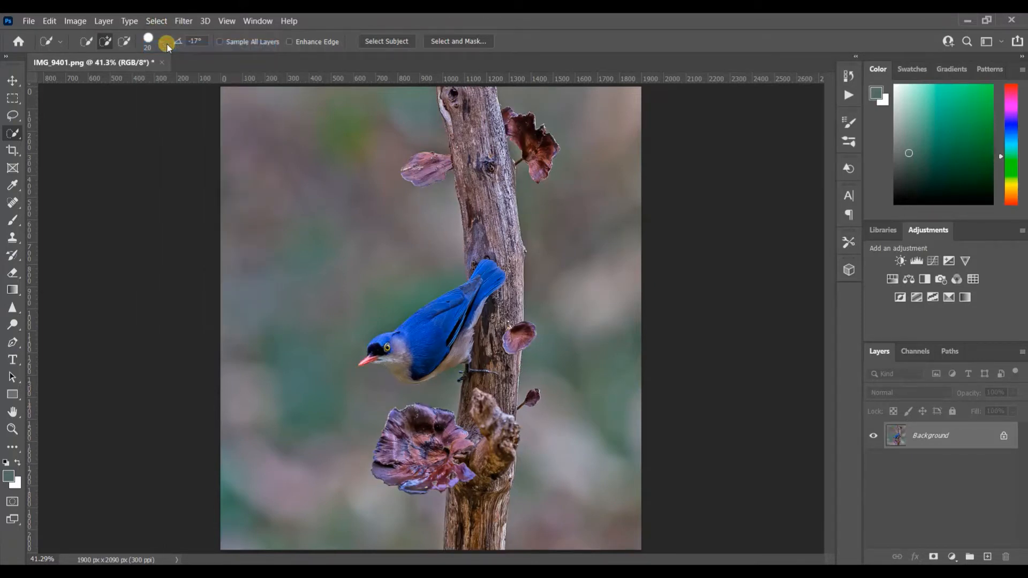
# - Try isolating the sharp bird and branch from the blurred background with Focus Area, and cancel it
pyautogui.click(156, 20)
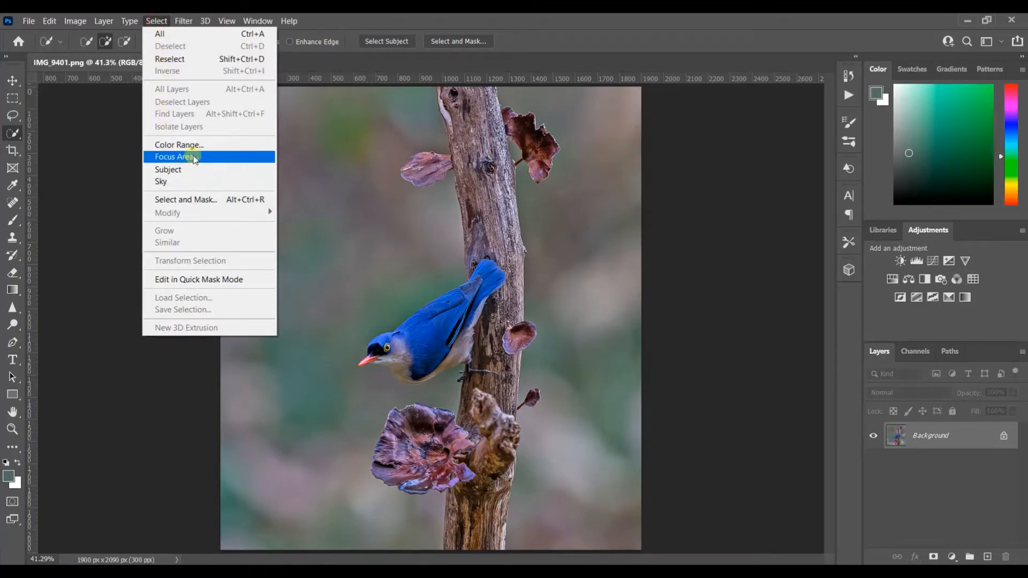
pyautogui.click(193, 158)
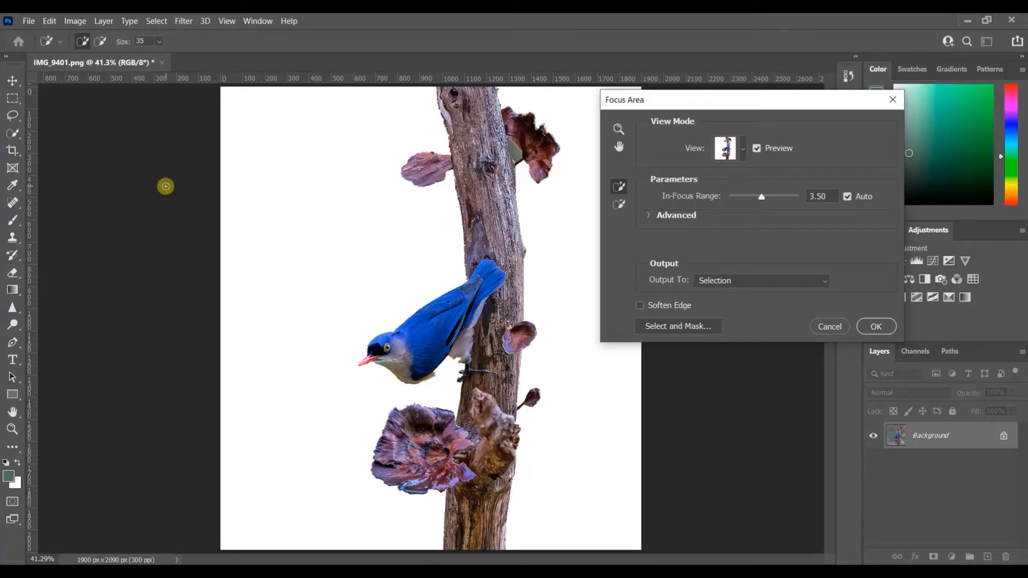
pyautogui.click(829, 326)
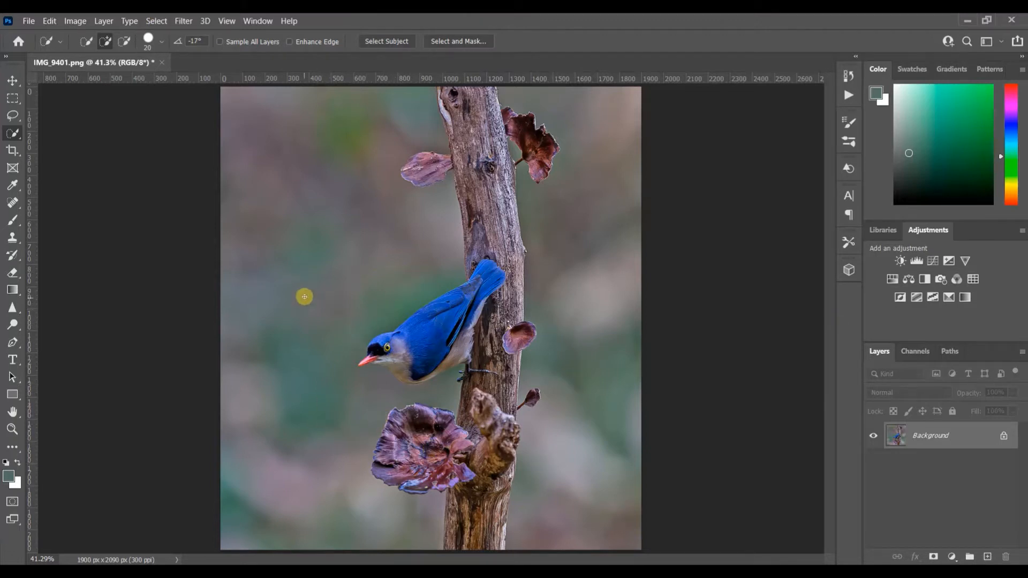
# - Try selecting the bird, branch and leaves by framing them with the Object Selection Tool in Rectangle mode
pyautogui.rightClick(14, 134)
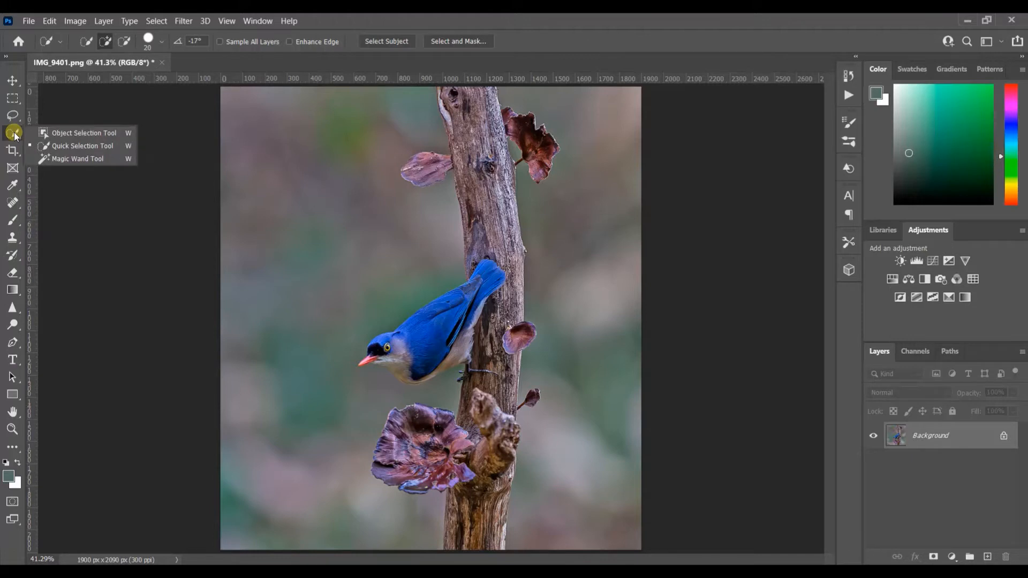
pyautogui.click(78, 133)
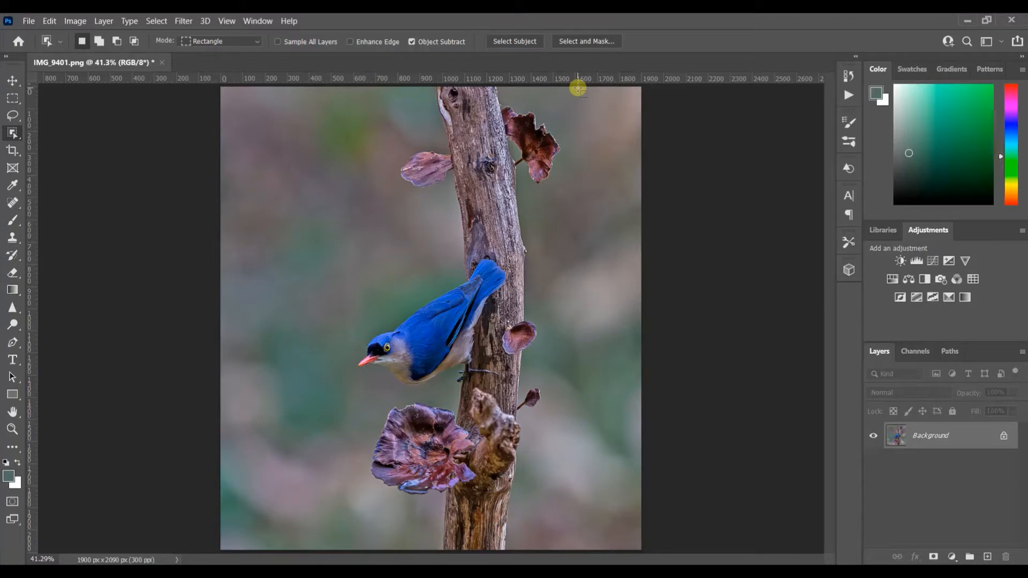
pyautogui.moveTo(578, 87); pyautogui.dragTo(329, 553)
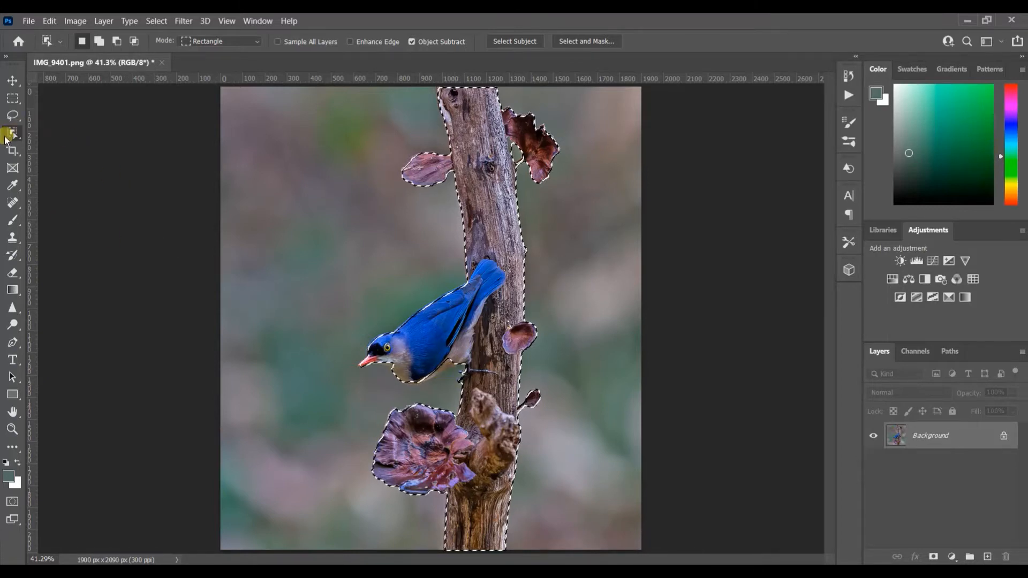
pyautogui.moveTo(13, 132); pyautogui.dragTo(55, 143)
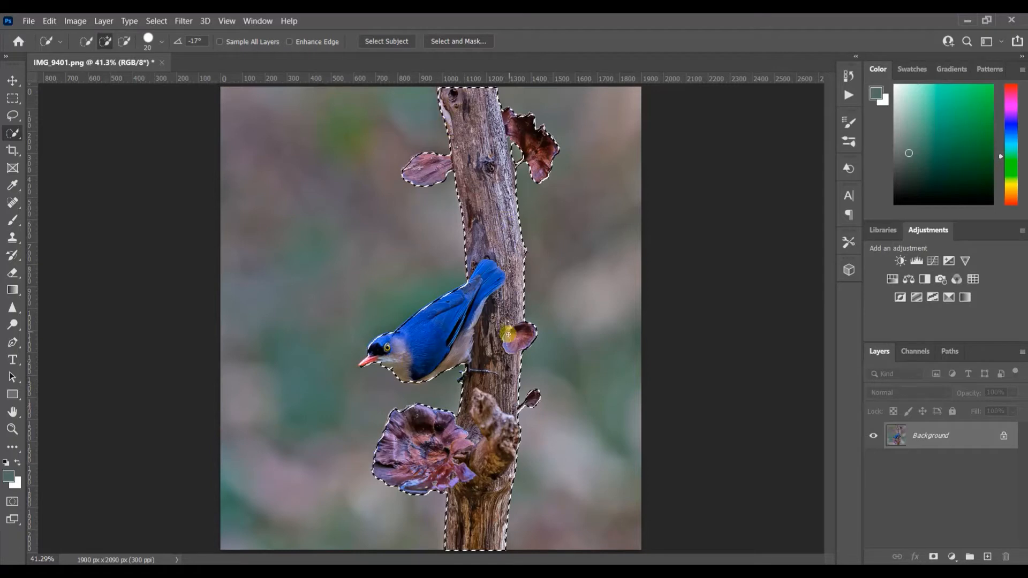
# - Clear the selection and select the blurred background on the bird's side of the branch with the Magic Wand Tool
pyautogui.rightClick(11, 134)
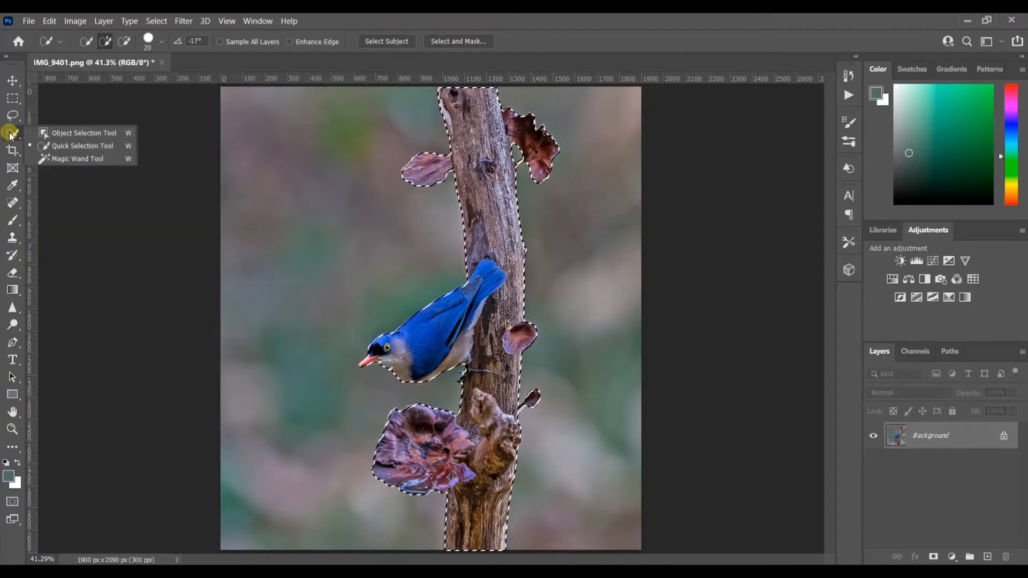
pyautogui.click(50, 159)
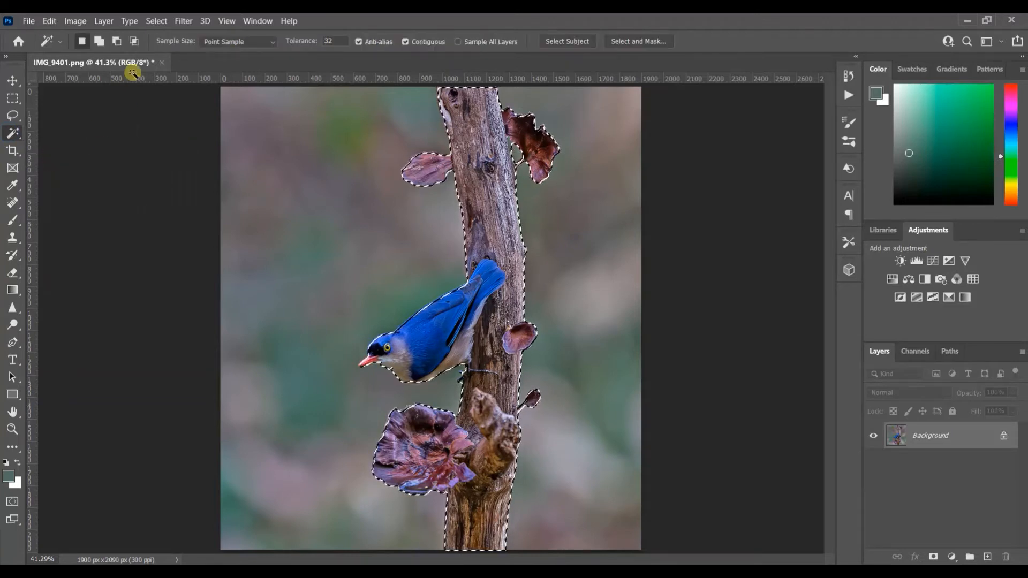
pyautogui.click(158, 21)
pyautogui.click(166, 46)
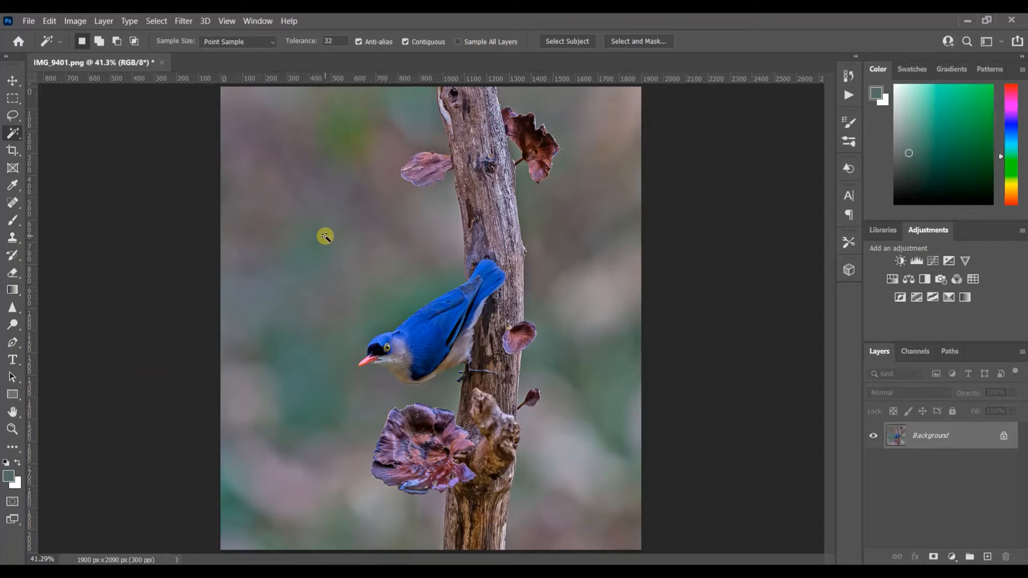
pyautogui.click(326, 236)
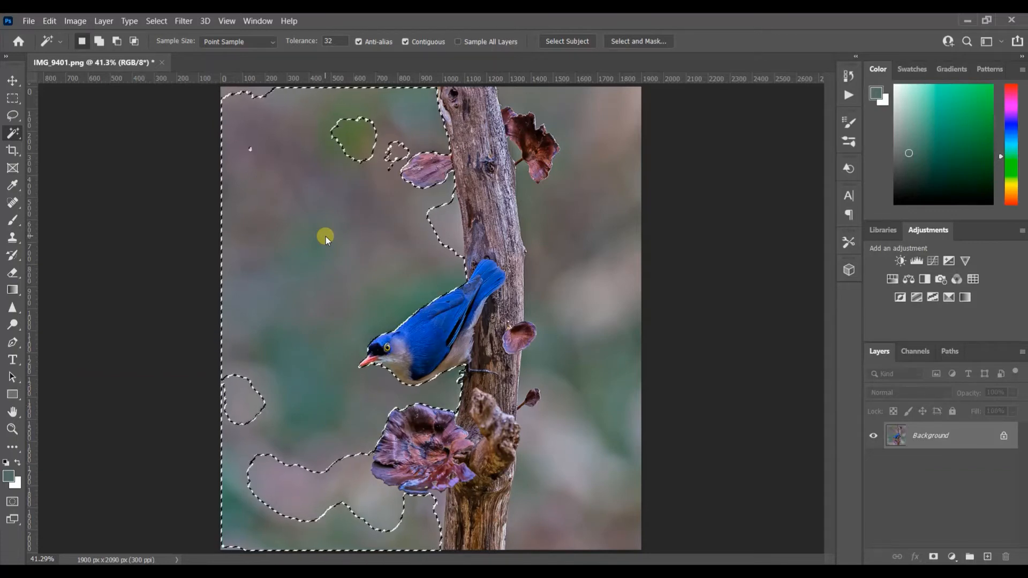
pyautogui.press('shift')
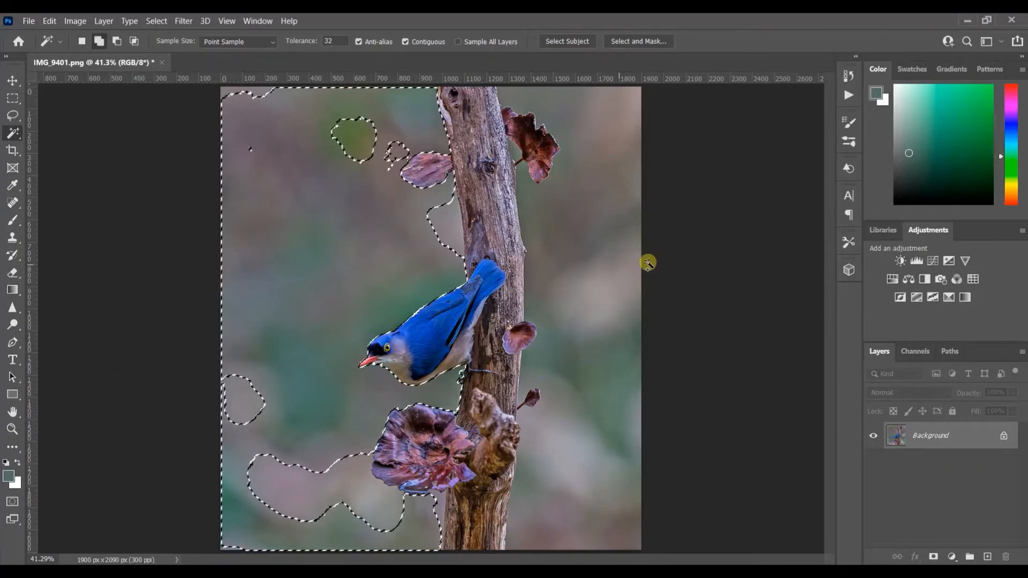
pyautogui.keyDown('shift'); pyautogui.click(261, 95); pyautogui.keyUp('shift')
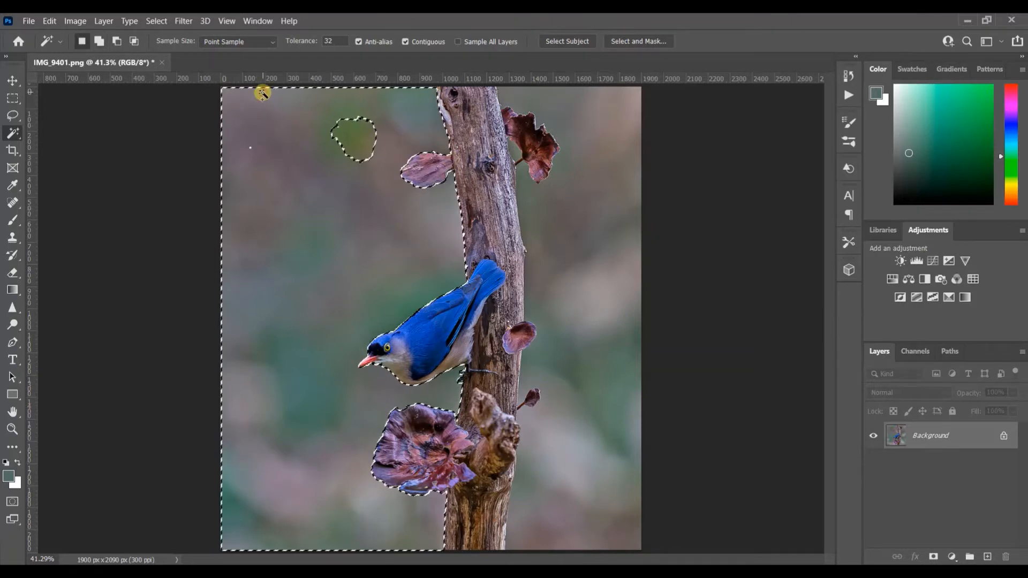
pyautogui.keyDown('shift'); pyautogui.click(365, 138); pyautogui.keyUp('shift')
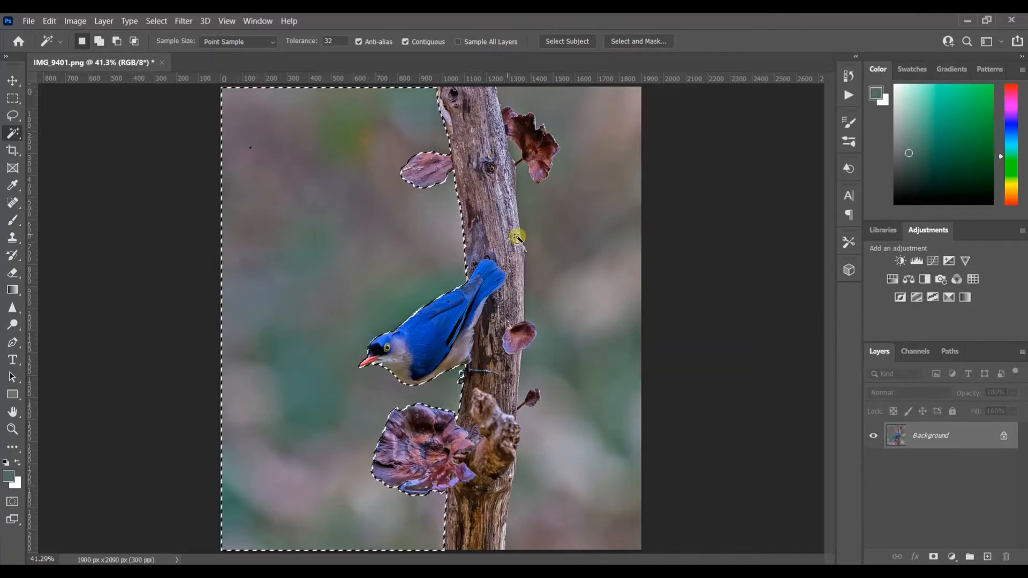
# - Add the blurred background areas to the right of the branch to the Magic Wand selection
pyautogui.keyDown('shift'); pyautogui.click(557, 234); pyautogui.keyUp('shift')
pyautogui.keyDown('shift'); pyautogui.click(632, 110); pyautogui.keyUp('shift')
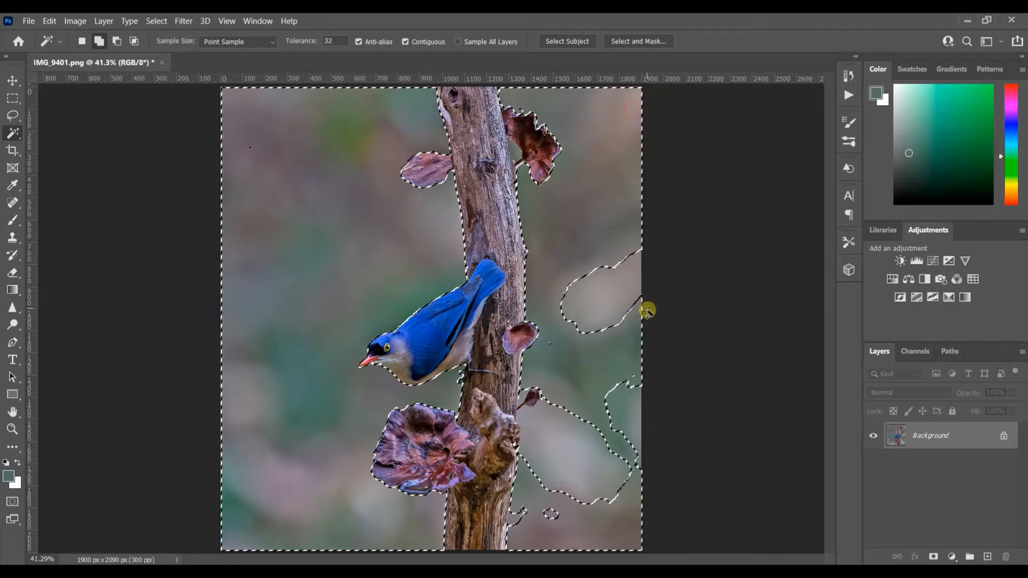
pyautogui.keyDown('shift'); pyautogui.click(621, 299); pyautogui.keyUp('shift')
pyautogui.keyDown('shift'); pyautogui.click(632, 413); pyautogui.keyUp('shift')
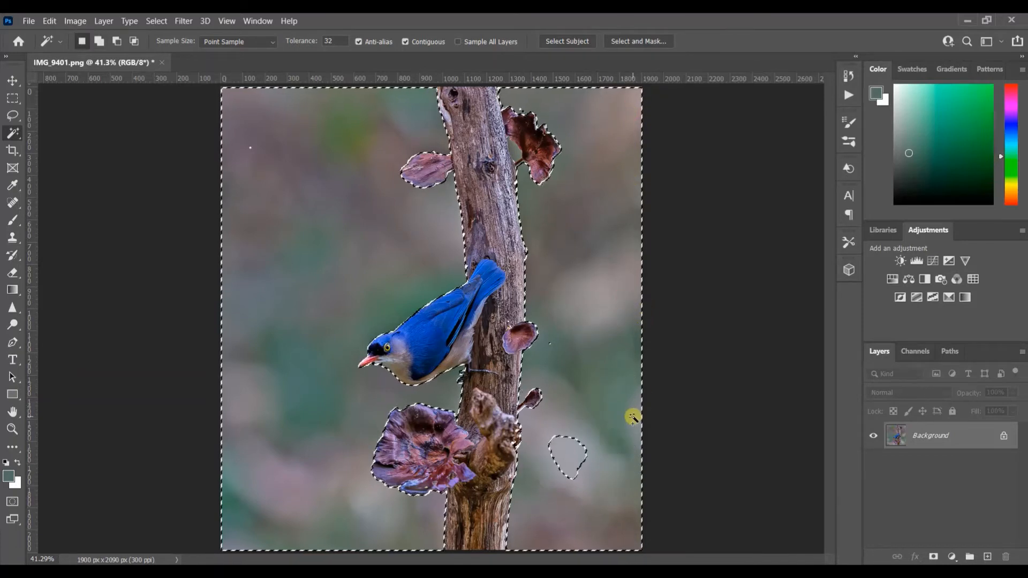
pyautogui.keyDown('shift'); pyautogui.click(567, 459); pyautogui.keyUp('shift')
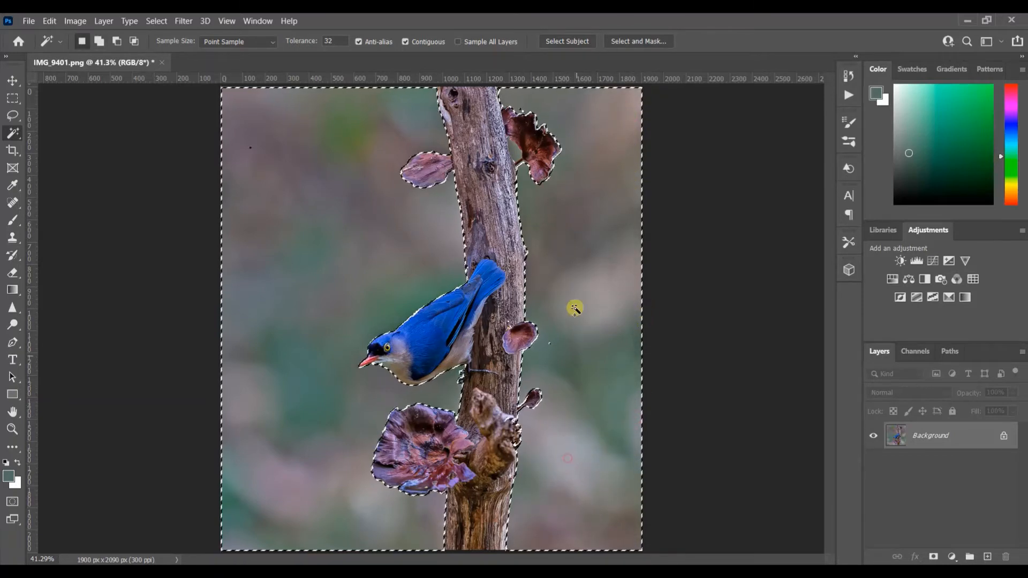
pyautogui.keyDown('shift'); pyautogui.click(512, 148); pyautogui.keyUp('shift')
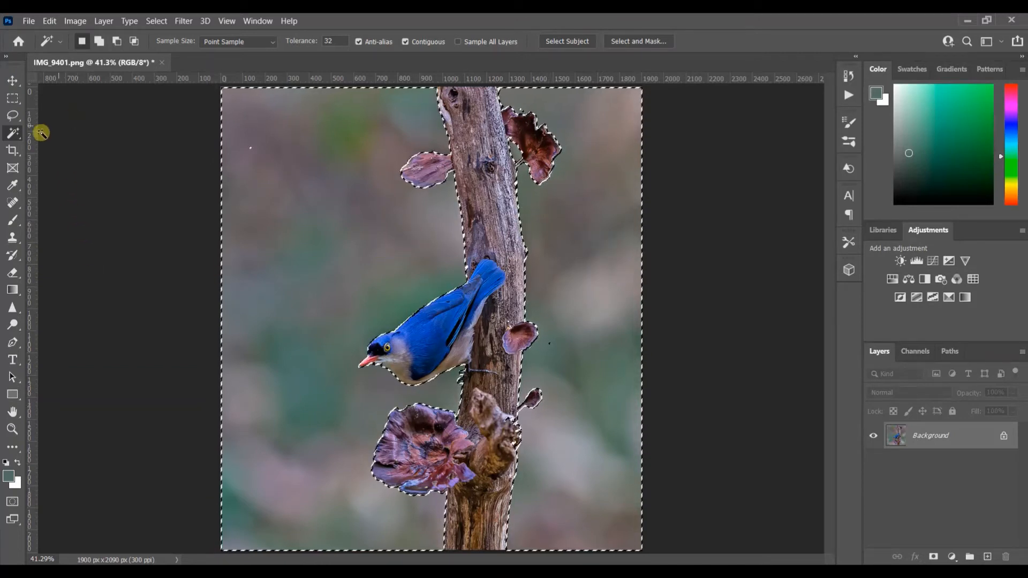
# - Clear the Magic Wand selection of the background
pyautogui.rightClick(16, 134)
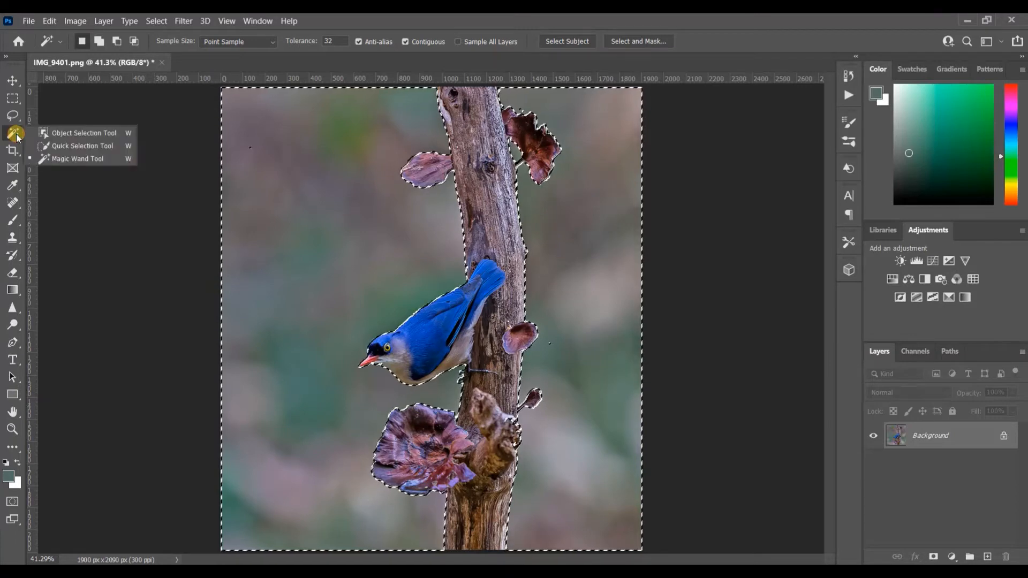
pyautogui.click(56, 148)
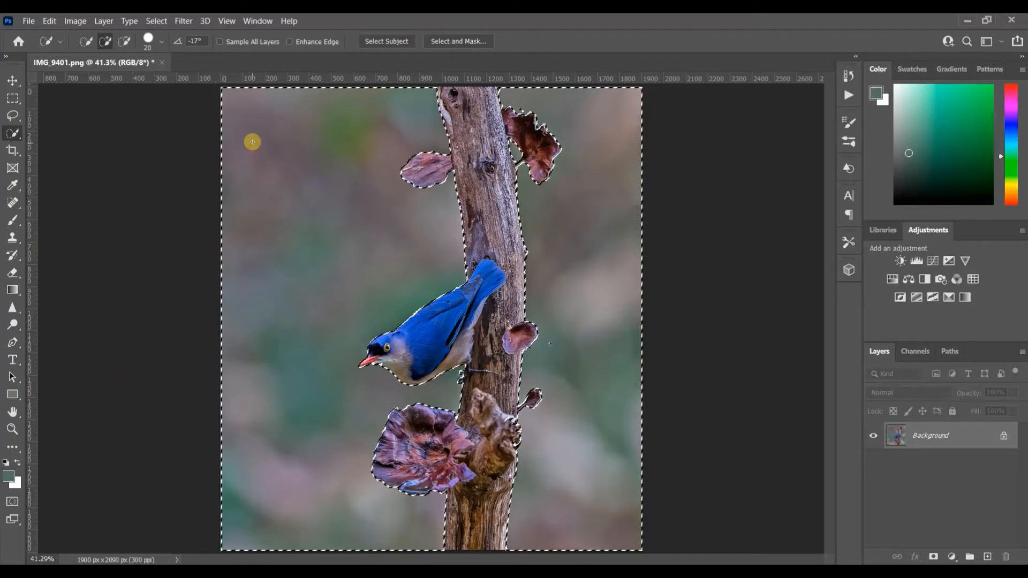
pyautogui.click(13, 409)
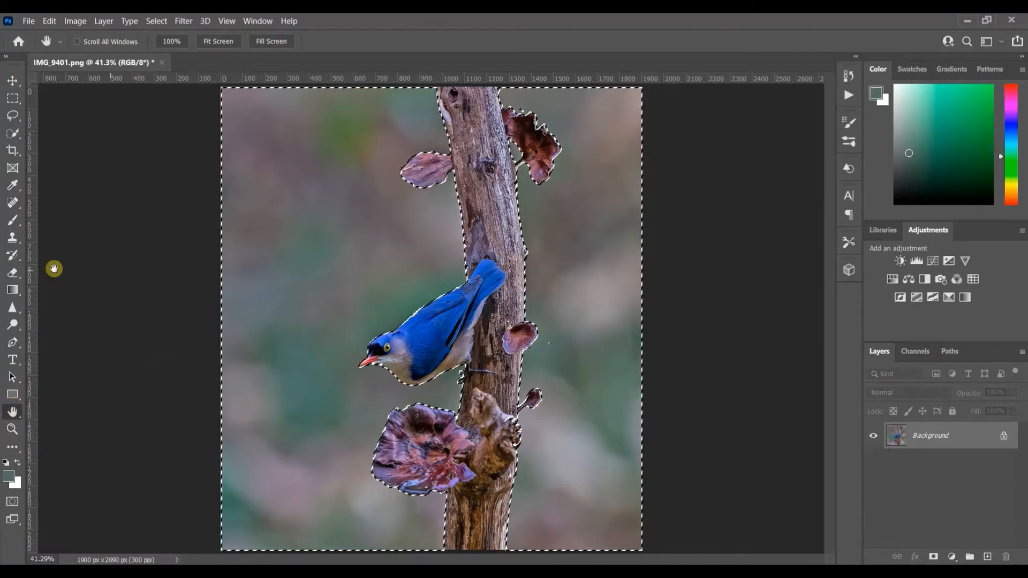
pyautogui.click(156, 22)
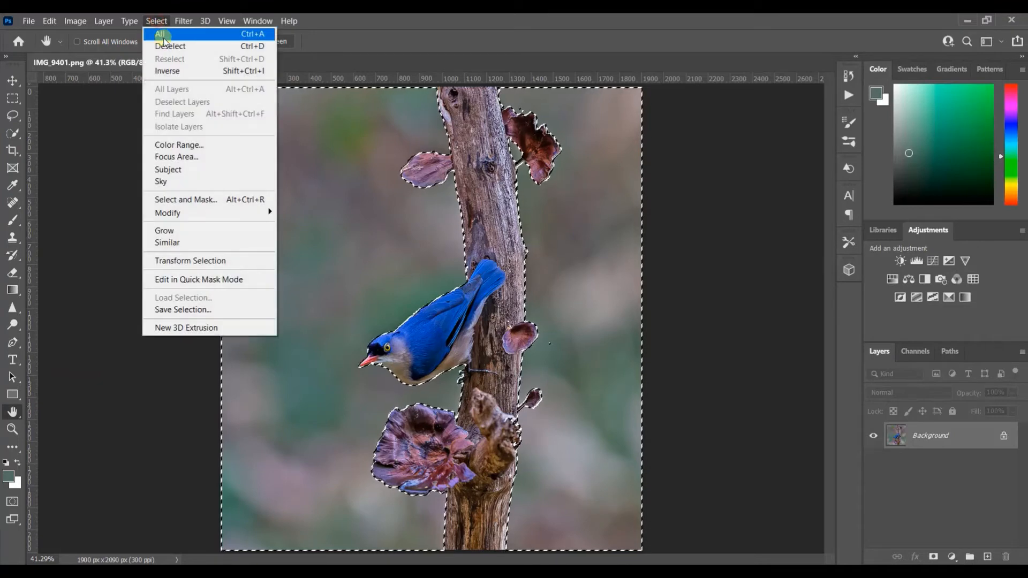
pyautogui.click(169, 48)
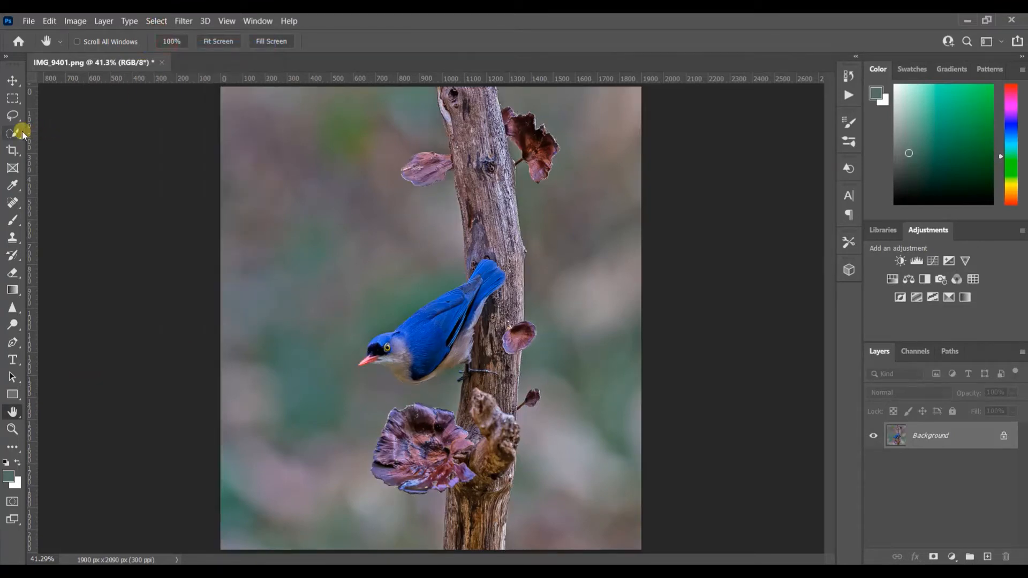
# - Select the tree branch from its upper end downward with the Quick Selection Tool
pyautogui.click(21, 131)
pyautogui.click(58, 145)
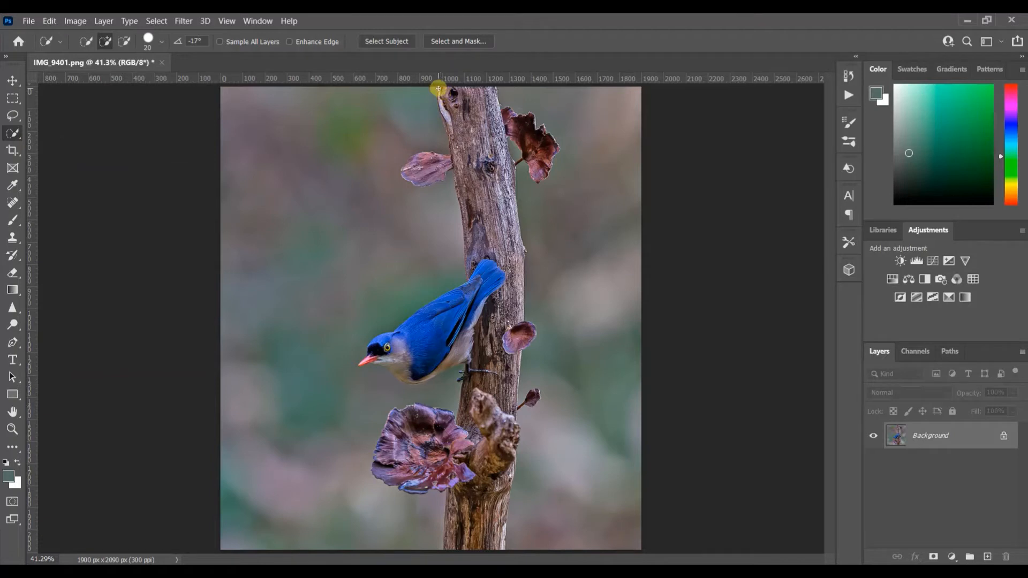
pyautogui.moveTo(468, 94)
pyautogui.mouseDown()
pyautogui.moveTo(478, 99)
pyautogui.moveTo(499, 229)
pyautogui.moveTo(500, 328)
pyautogui.moveTo(489, 355)
pyautogui.mouseUp()
pyautogui.click(471, 112)
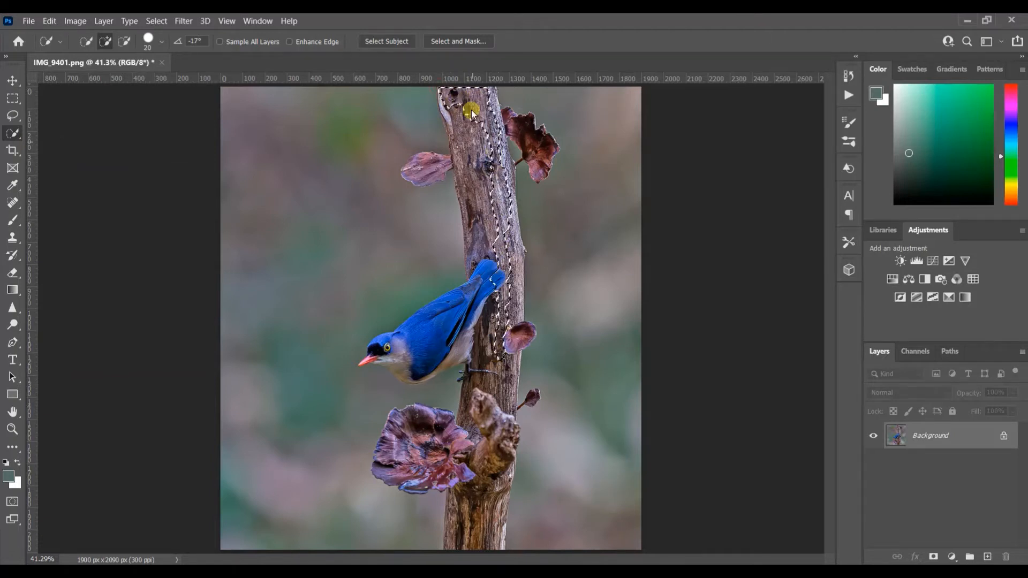
pyautogui.moveTo(445, 103)
pyautogui.mouseDown()
pyautogui.moveTo(438, 114)
pyautogui.moveTo(465, 172)
pyautogui.moveTo(459, 200)
pyautogui.moveTo(530, 255)
pyautogui.moveTo(510, 160)
pyautogui.moveTo(450, 94)
pyautogui.moveTo(483, 280)
pyautogui.moveTo(484, 358)
pyautogui.moveTo(514, 240)
pyautogui.moveTo(512, 212)
pyautogui.moveTo(515, 276)
pyautogui.moveTo(458, 477)
pyautogui.moveTo(449, 530)
pyautogui.moveTo(460, 540)
pyautogui.moveTo(494, 478)
pyautogui.moveTo(492, 369)
pyautogui.moveTo(503, 322)
pyautogui.moveTo(546, 346)
pyautogui.moveTo(515, 325)
pyautogui.moveTo(530, 332)
pyautogui.moveTo(520, 377)
pyautogui.moveTo(531, 399)
pyautogui.mouseUp()
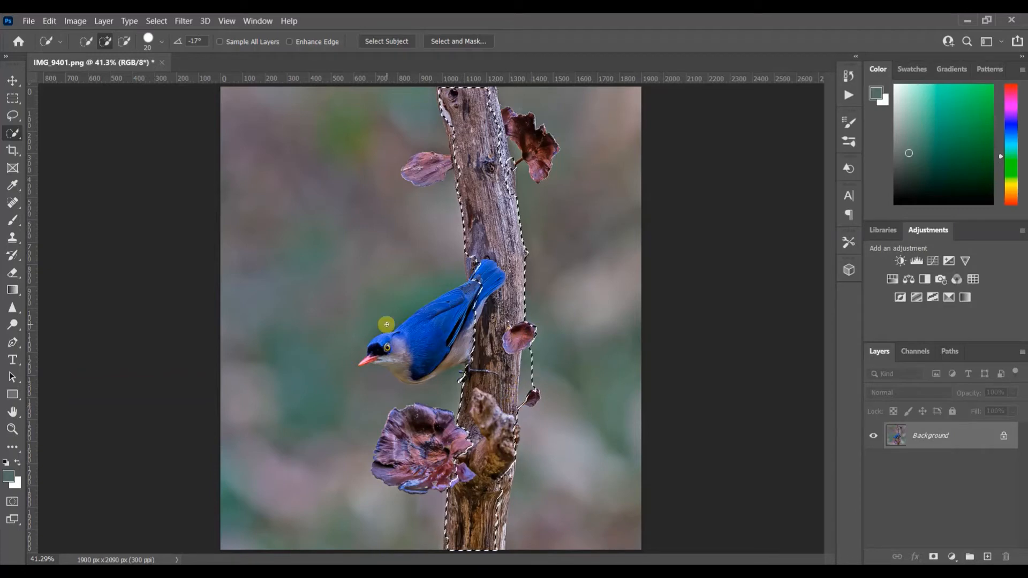
# - Add the bird from beak to belly, the large lower leaf and the rest of the lower branch to the selection
pyautogui.click(354, 364)
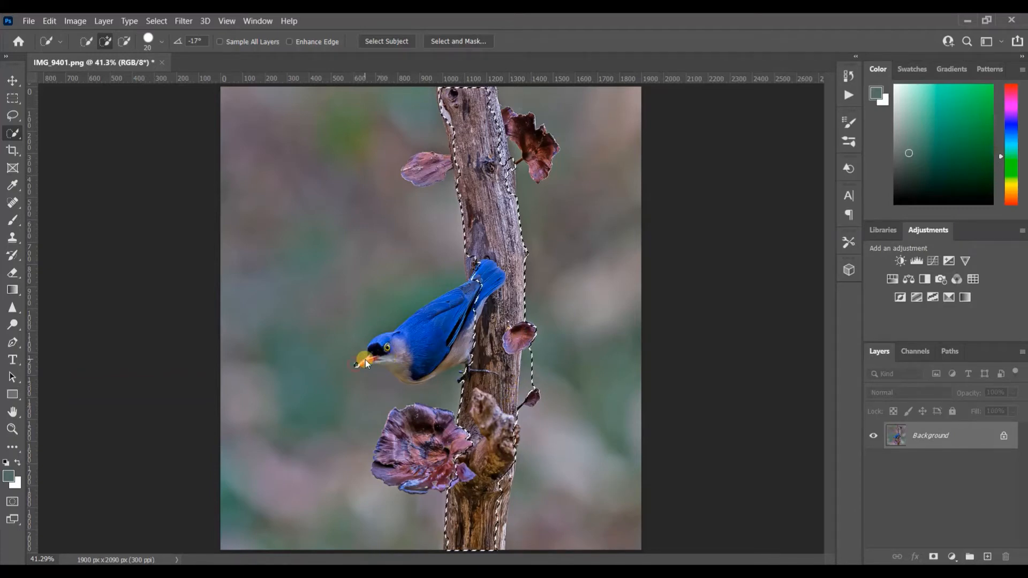
pyautogui.moveTo(375, 343)
pyautogui.mouseDown()
pyautogui.moveTo(412, 335)
pyautogui.moveTo(441, 301)
pyautogui.moveTo(440, 347)
pyautogui.moveTo(419, 377)
pyautogui.moveTo(471, 368)
pyautogui.moveTo(363, 360)
pyautogui.moveTo(455, 305)
pyautogui.mouseUp()
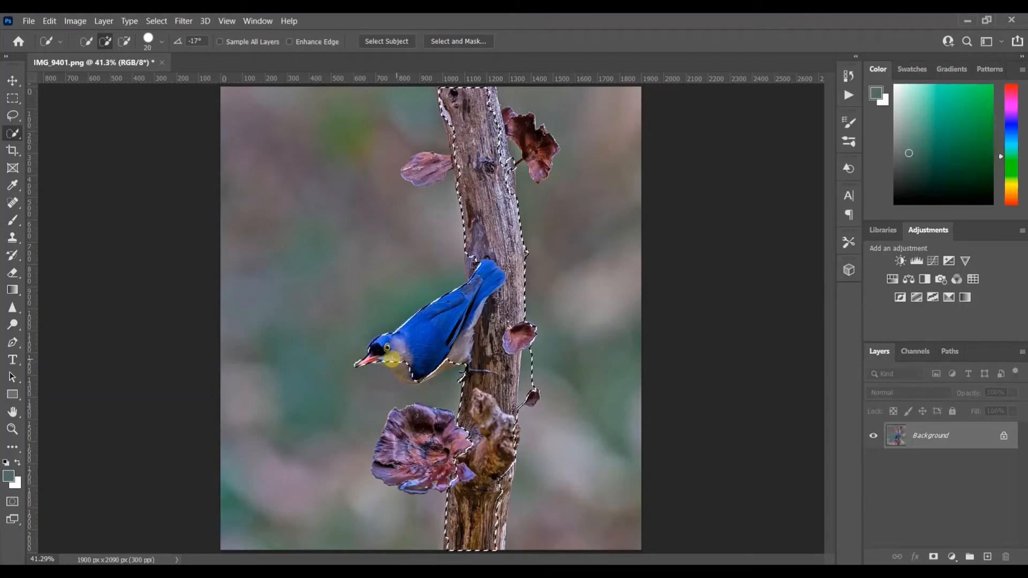
pyautogui.moveTo(398, 374); pyautogui.dragTo(469, 364)
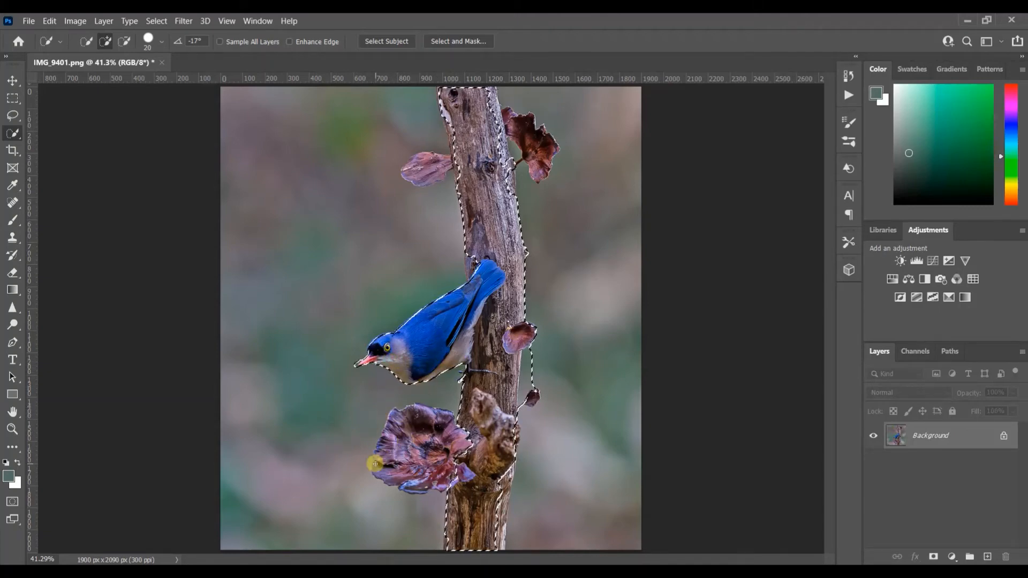
pyautogui.moveTo(422, 444)
pyautogui.mouseDown()
pyautogui.moveTo(397, 455)
pyautogui.moveTo(386, 476)
pyautogui.moveTo(413, 415)
pyautogui.moveTo(399, 415)
pyautogui.moveTo(383, 447)
pyautogui.mouseUp()
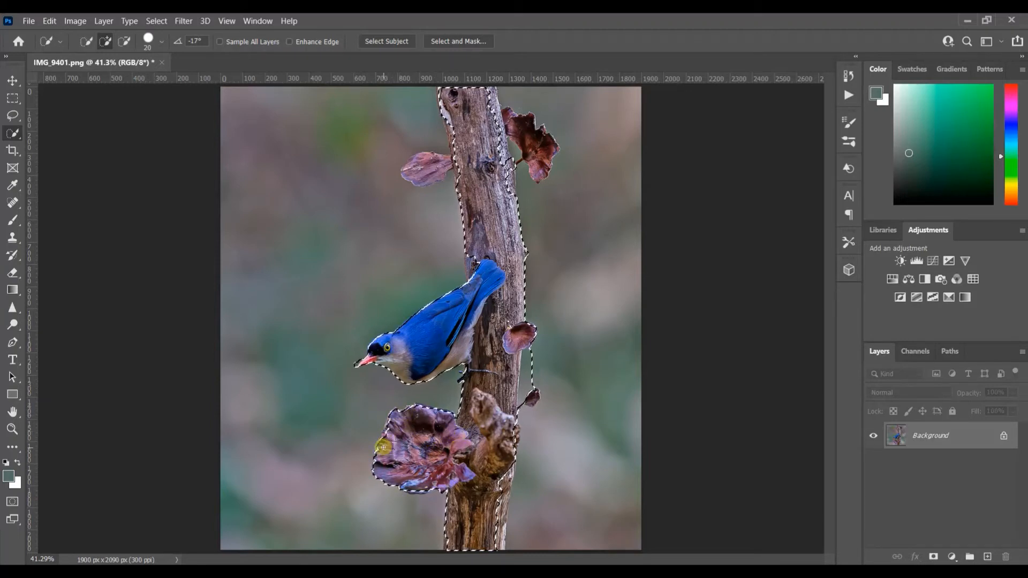
pyautogui.moveTo(482, 423)
pyautogui.mouseDown()
pyautogui.moveTo(505, 423)
pyautogui.moveTo(498, 540)
pyautogui.mouseUp()
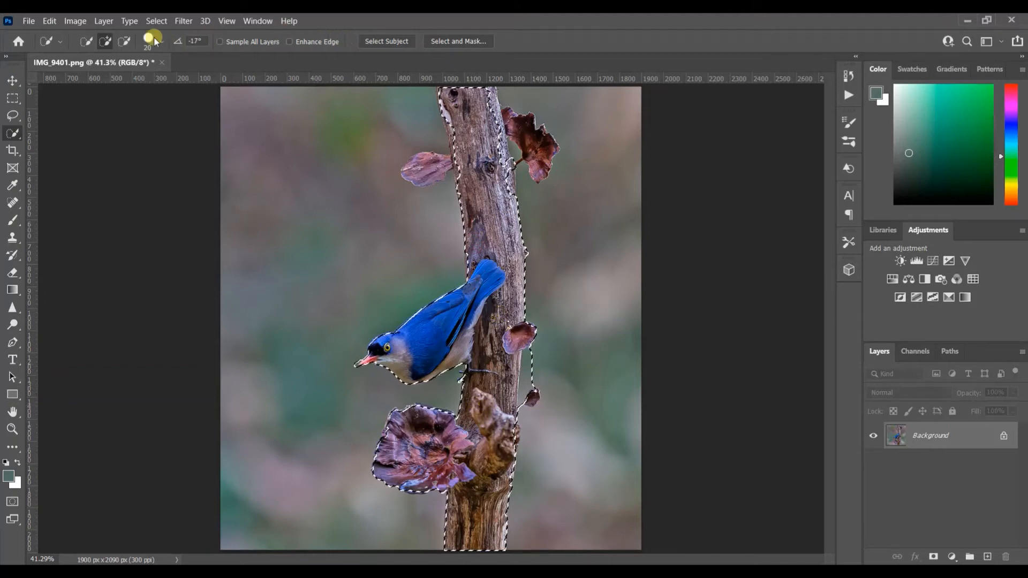
# - Add the two upper leaves to the Quick Selection and subtract the background gap between the right leaf's stem and the branch
pyautogui.click(124, 41)
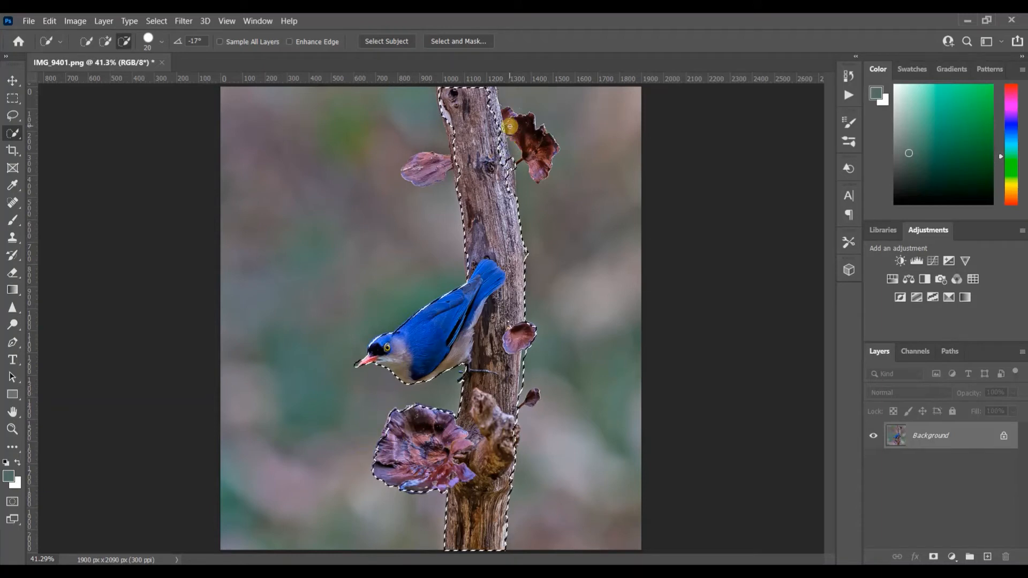
pyautogui.click(107, 41)
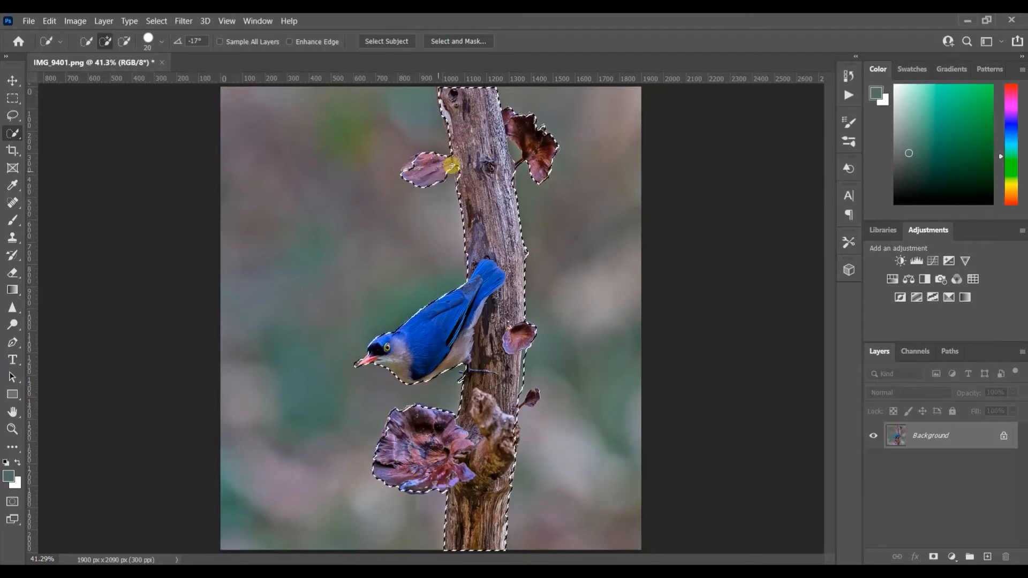
pyautogui.moveTo(408, 169); pyautogui.dragTo(459, 154)
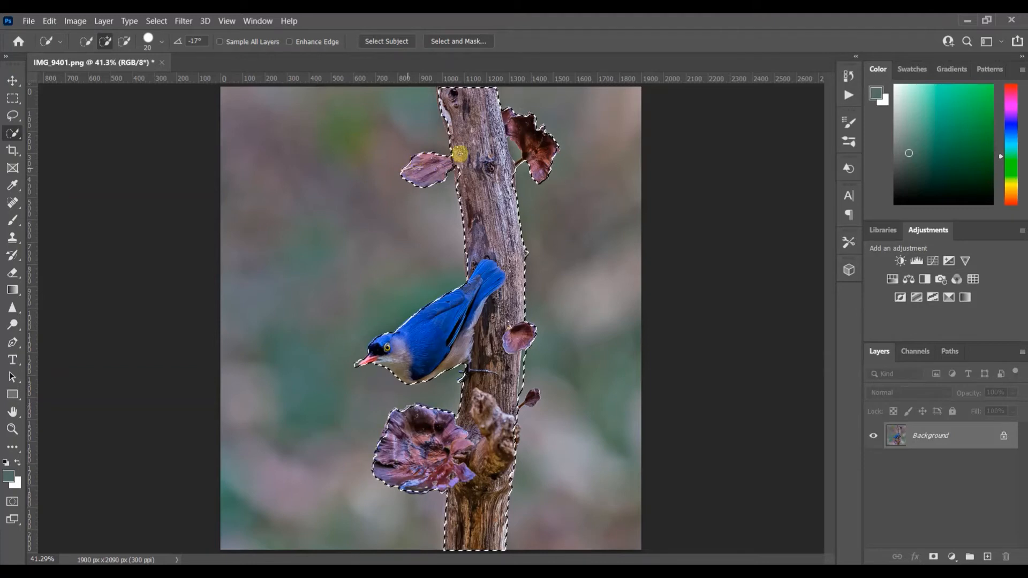
pyautogui.click(123, 41)
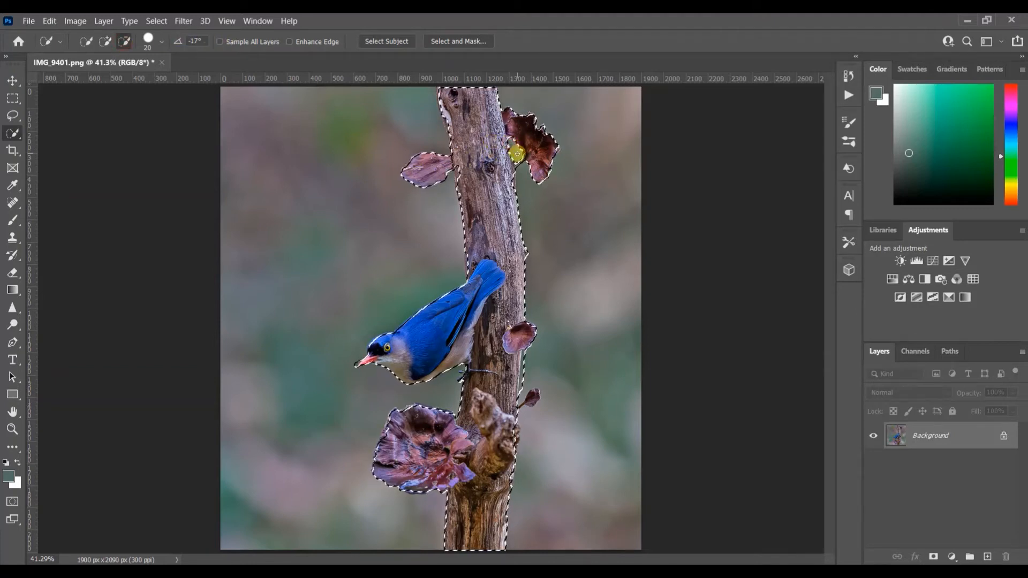
pyautogui.moveTo(517, 154); pyautogui.dragTo(523, 172)
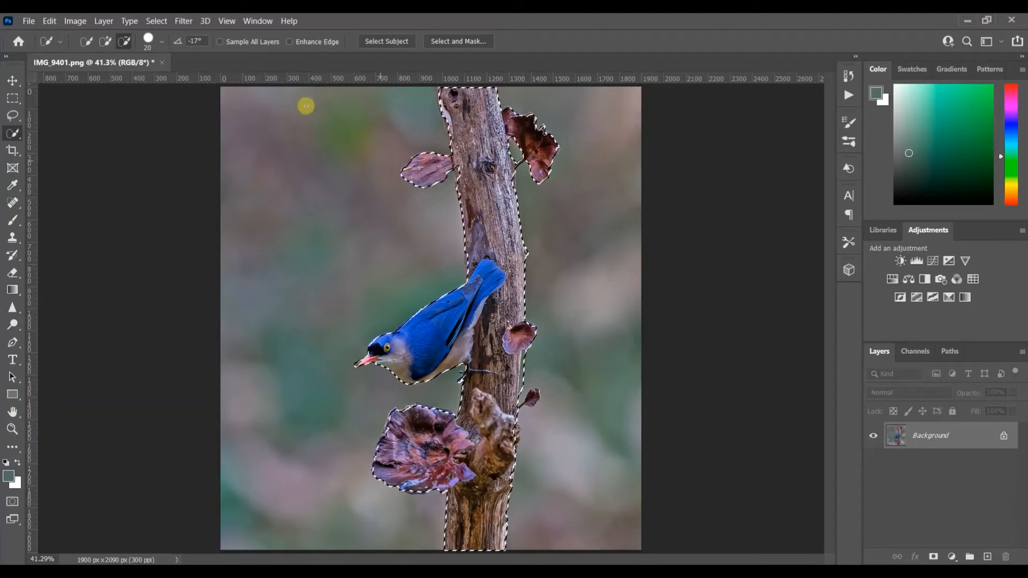
# - Replace the current selection with an automatic Select Subject selection and invert it to cover the background
pyautogui.click(162, 20)
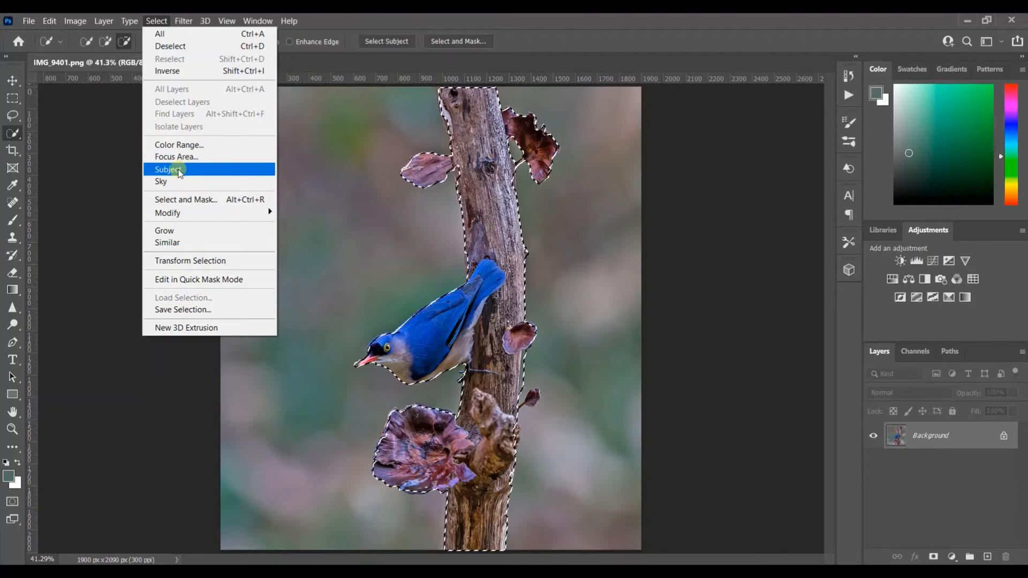
pyautogui.click(168, 46)
pyautogui.click(156, 21)
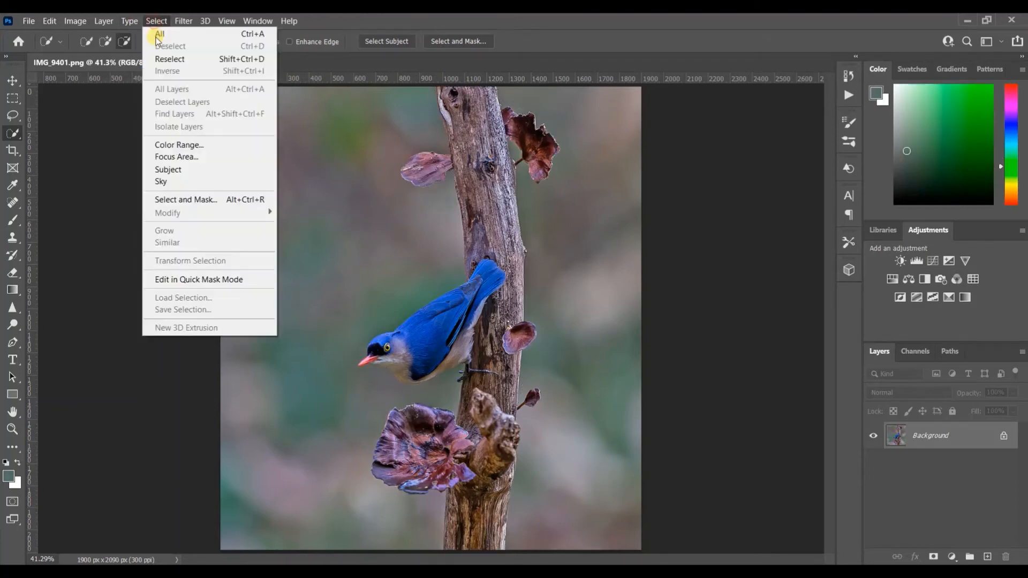
pyautogui.click(177, 172)
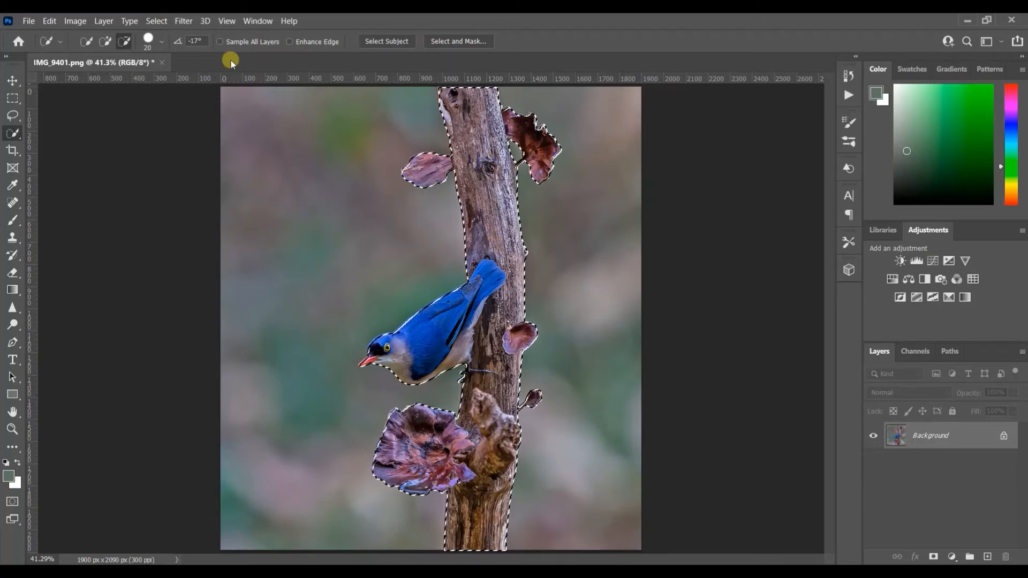
pyautogui.click(157, 21)
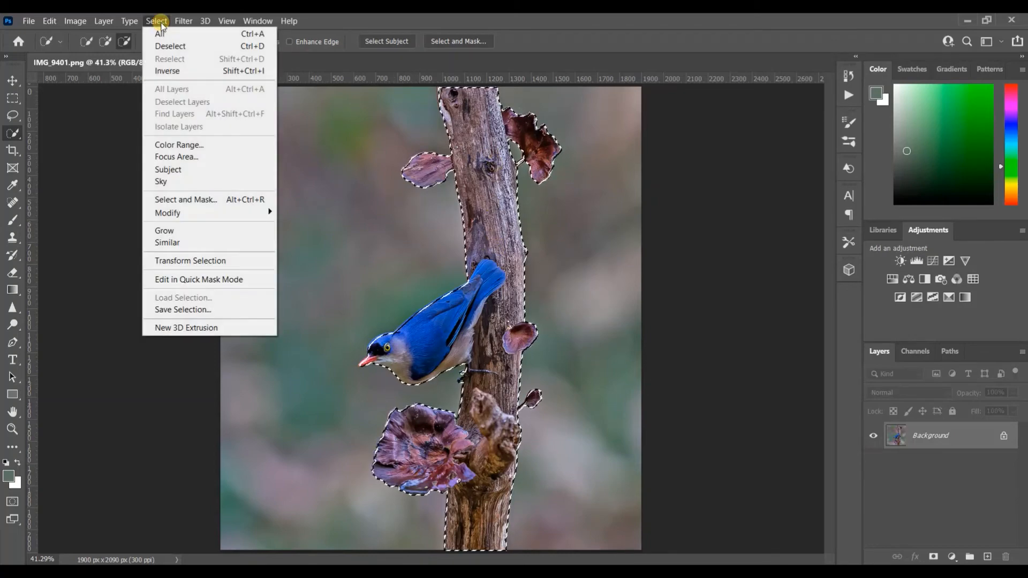
pyautogui.click(172, 68)
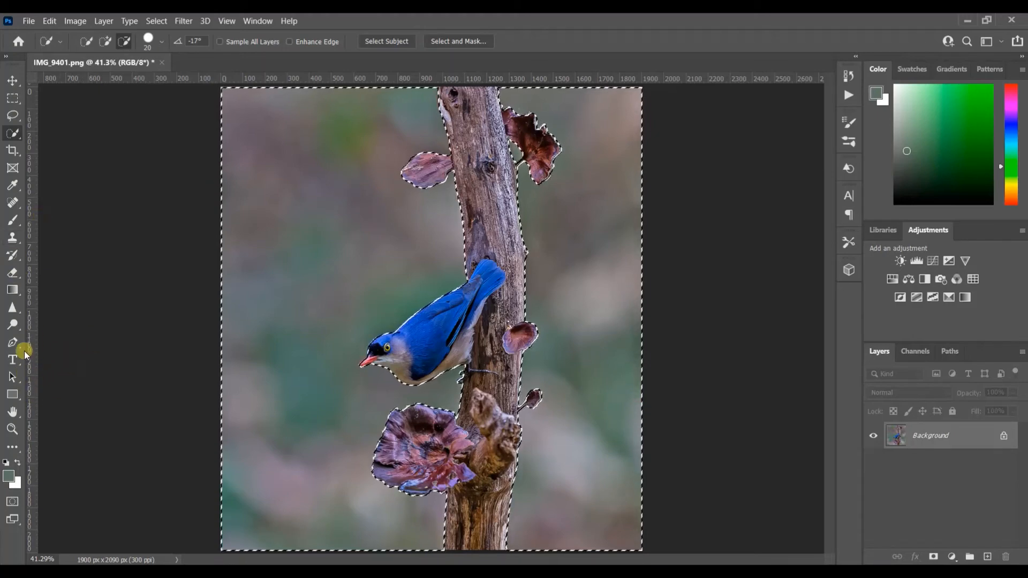
# - Set up the Brush tool with foreground colour #5b703e sampled from the green background patch and a flow of 7%
pyautogui.click(12, 220)
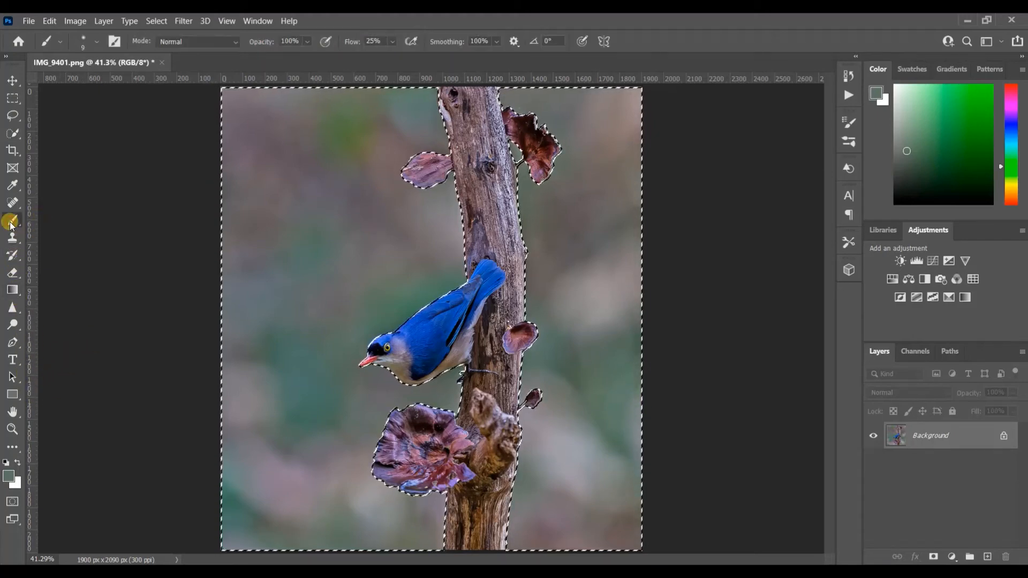
pyautogui.click(9, 476)
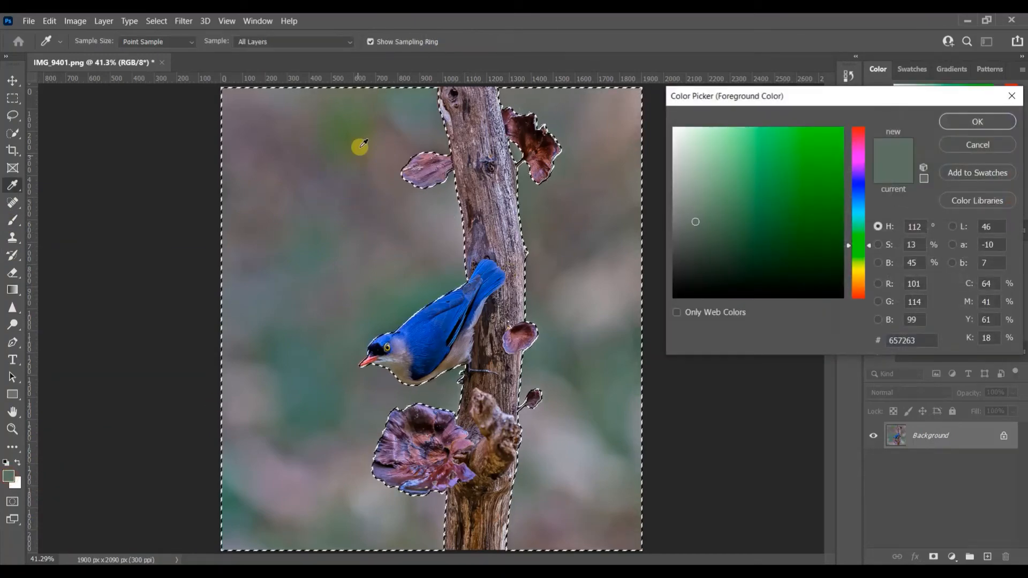
pyautogui.click(345, 134)
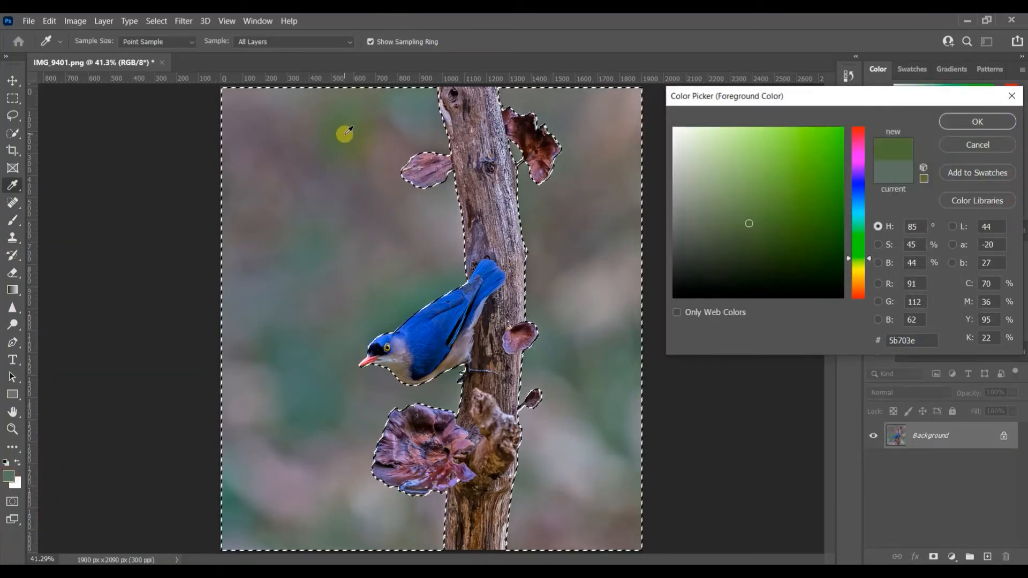
pyautogui.click(953, 116)
pyautogui.press('b')
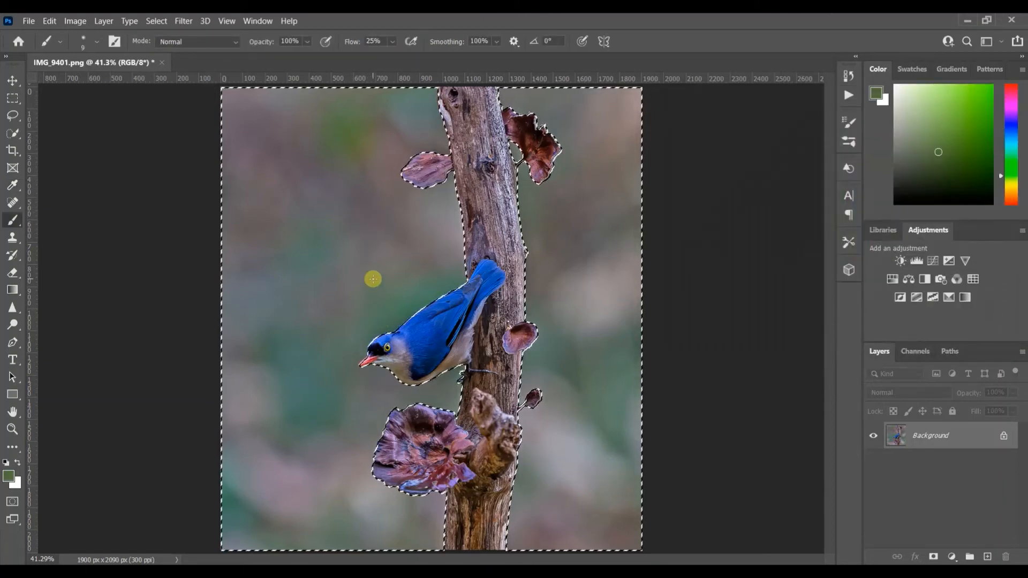
pyautogui.click(392, 42)
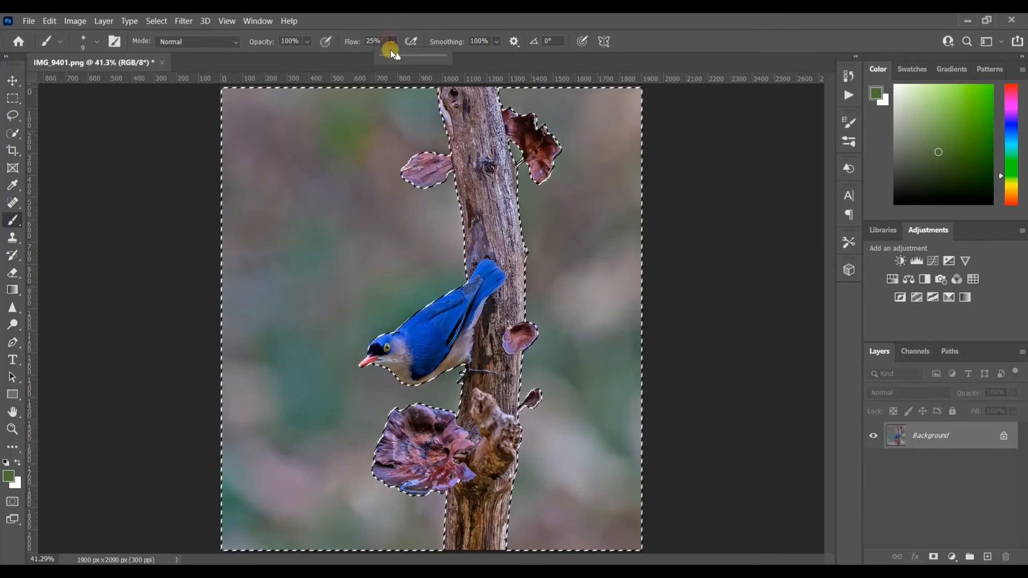
pyautogui.moveTo(390, 50); pyautogui.dragTo(385, 56)
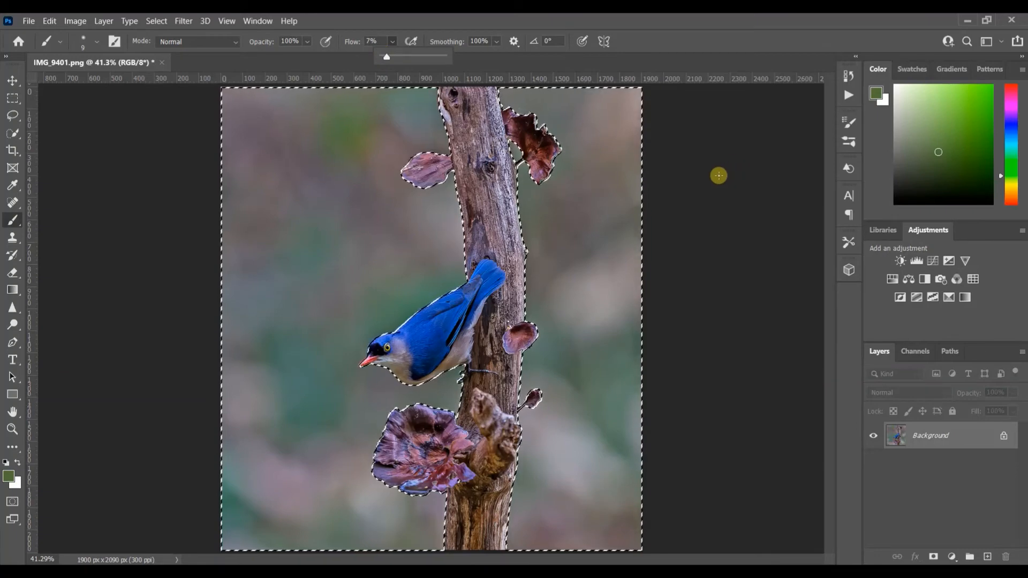
# - Enlarge the brush to 700 px and paint green over the selected background on both sides of the branch
pyautogui.press(']')
pyautogui.press(']')
pyautogui.press(']')
pyautogui.press(']')
pyautogui.press(']')
pyautogui.press(']')
pyautogui.press(']')
pyautogui.press(']')
pyautogui.press(']')
pyautogui.press(']')
pyautogui.press(']')
pyautogui.press(']')
pyautogui.press(']')
pyautogui.press(']')
pyautogui.press(']')
pyautogui.press(']')
pyautogui.press(']')
pyautogui.press(']')
pyautogui.press(']')
pyautogui.press(']')
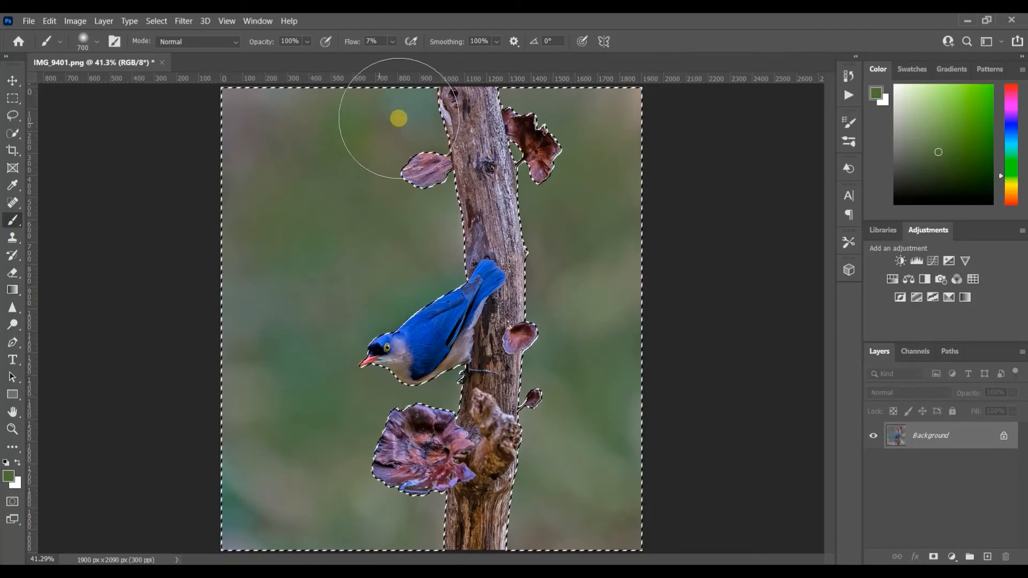
pyautogui.moveTo(255, 126); pyautogui.dragTo(254, 145)
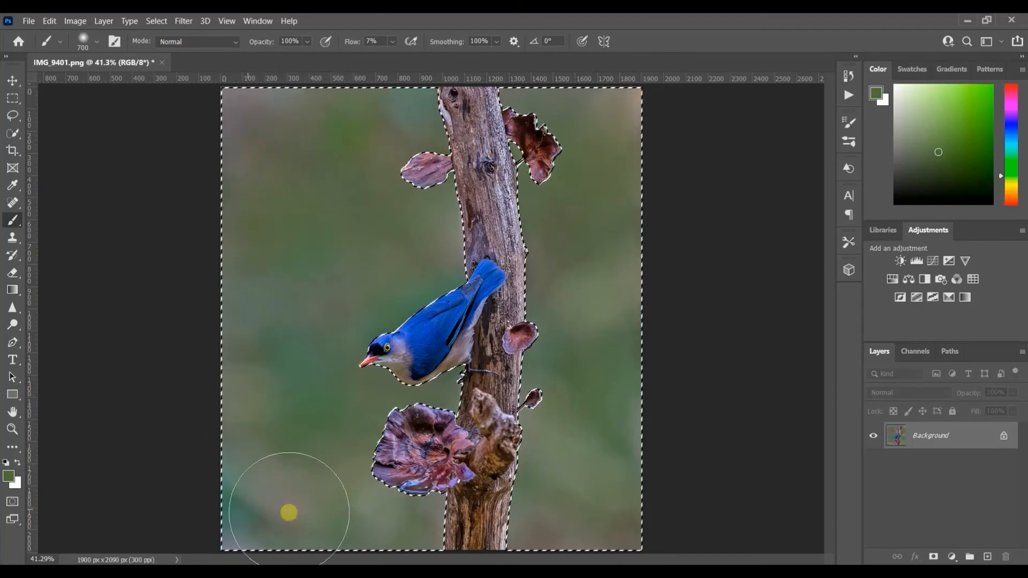
pyautogui.moveTo(587, 401)
pyautogui.mouseDown()
pyautogui.moveTo(515, 394)
pyautogui.moveTo(492, 219)
pyautogui.moveTo(467, 149)
pyautogui.moveTo(427, 107)
pyautogui.moveTo(617, 107)
pyautogui.moveTo(629, 188)
pyautogui.moveTo(632, 131)
pyautogui.moveTo(632, 189)
pyautogui.moveTo(432, 562)
pyautogui.moveTo(182, 556)
pyautogui.moveTo(200, 526)
pyautogui.moveTo(204, 417)
pyautogui.moveTo(235, 298)
pyautogui.moveTo(309, 253)
pyautogui.moveTo(277, 257)
pyautogui.moveTo(258, 278)
pyautogui.moveTo(167, 270)
pyautogui.mouseUp()
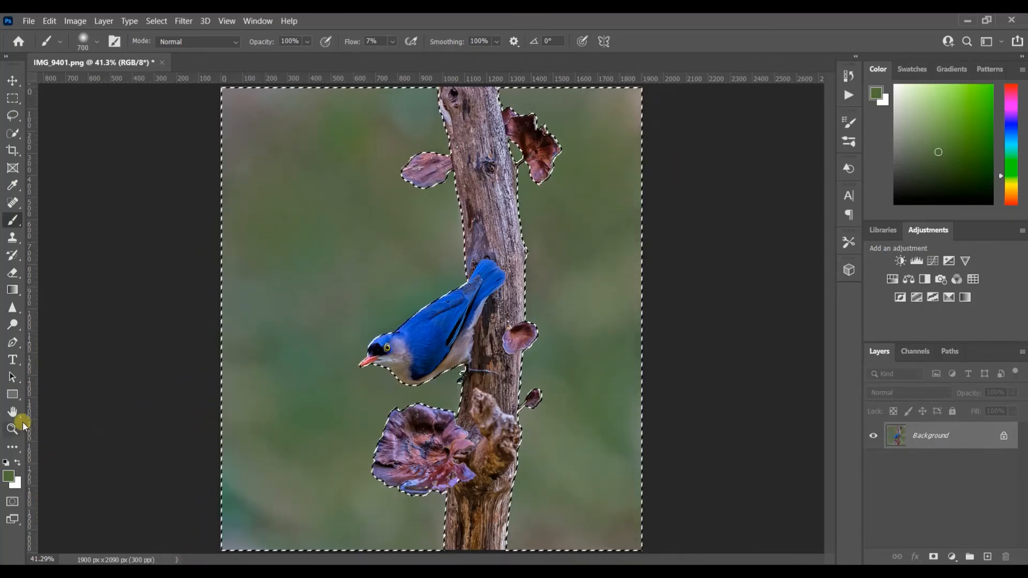
# - Fill the selected background with colour #5f6d4c sampled from the painted green area, at 90% opacity
pyautogui.click(51, 20)
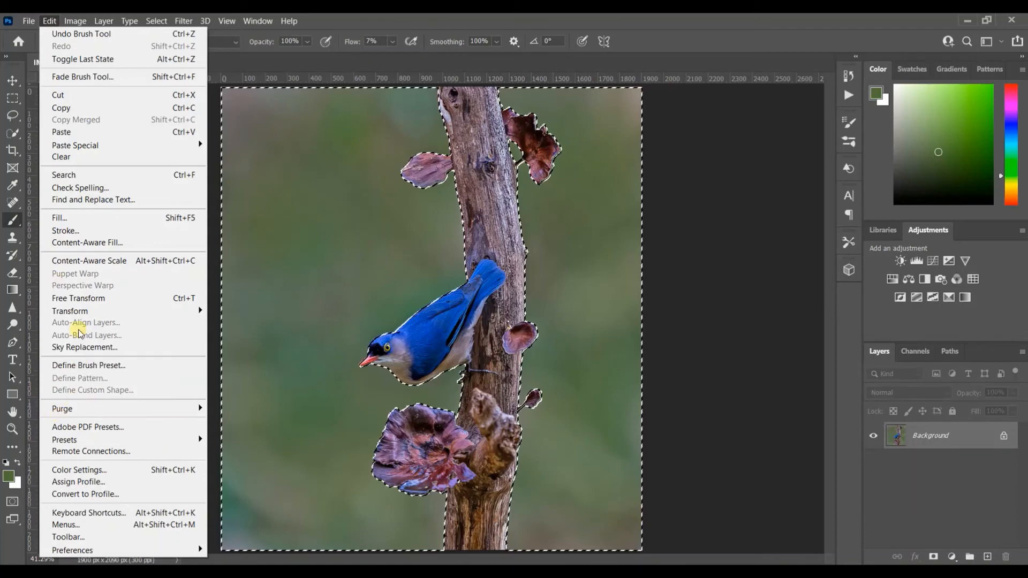
pyautogui.click(68, 218)
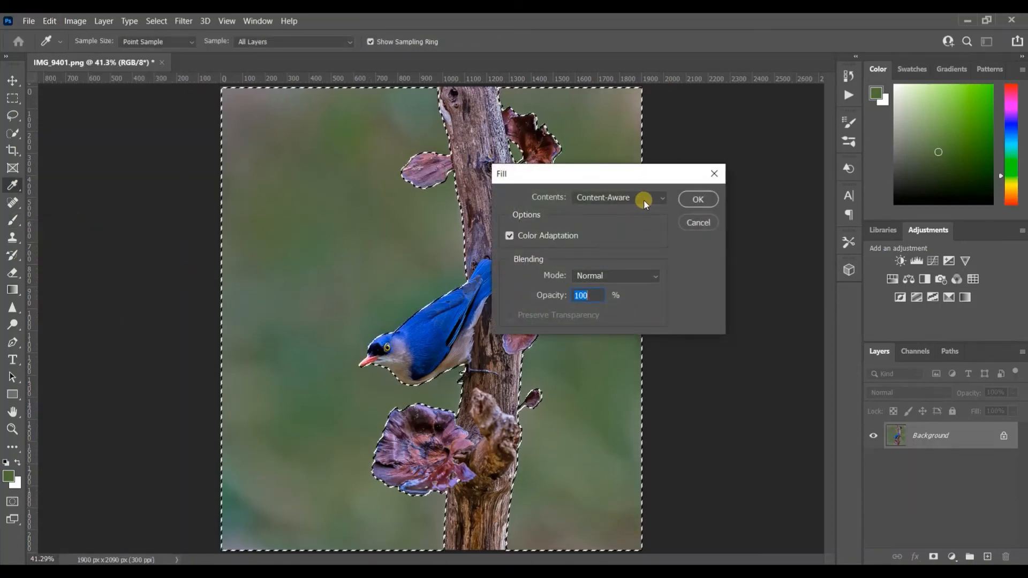
pyautogui.click(660, 197)
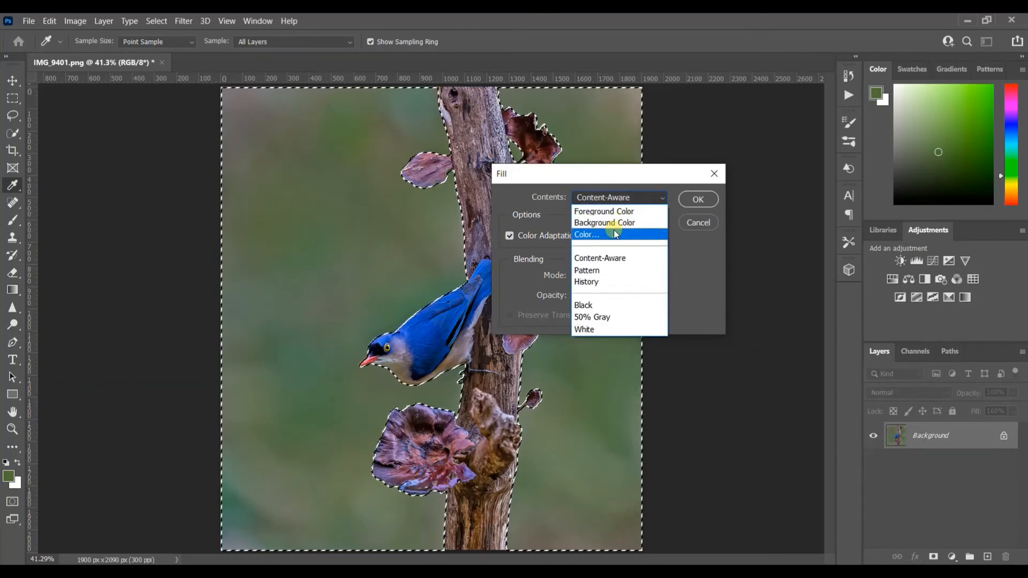
pyautogui.click(615, 234)
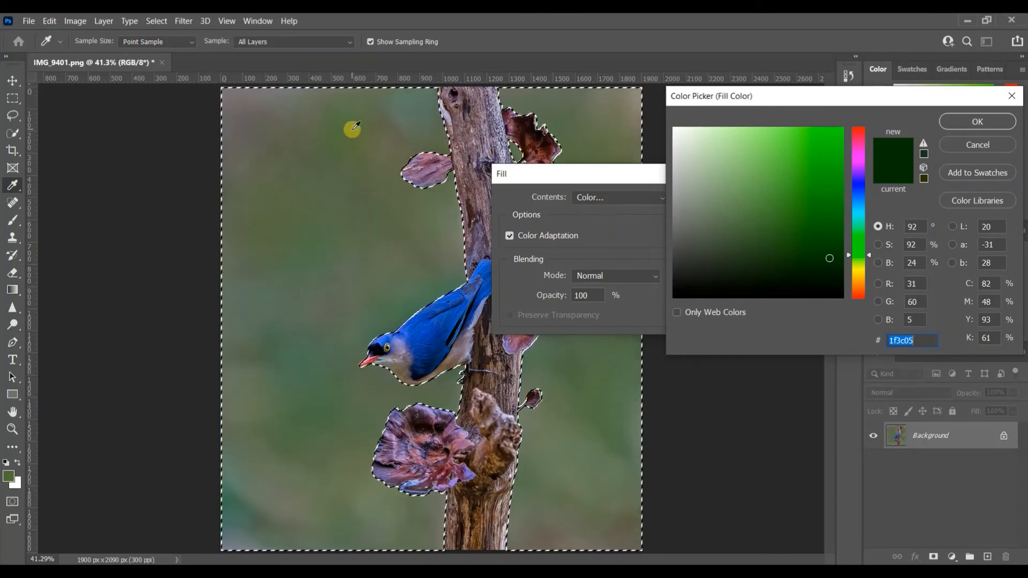
pyautogui.click(303, 193)
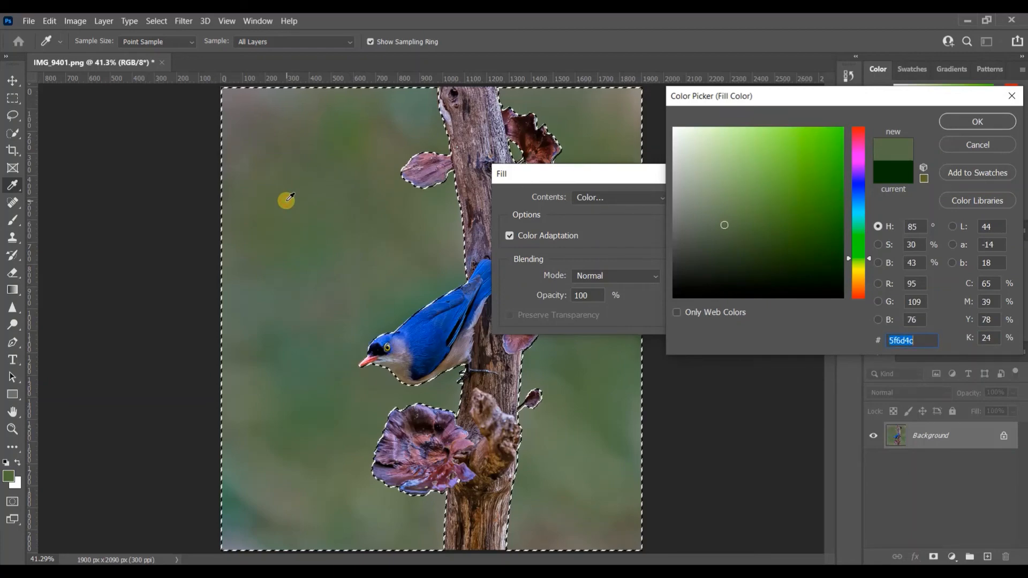
pyautogui.click(966, 122)
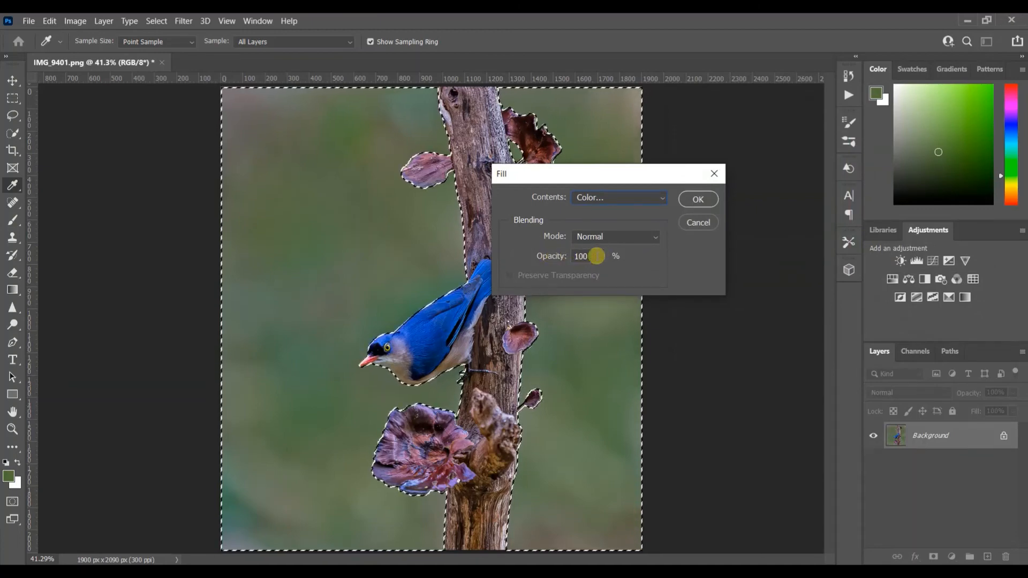
pyautogui.moveTo(597, 256); pyautogui.dragTo(561, 255)
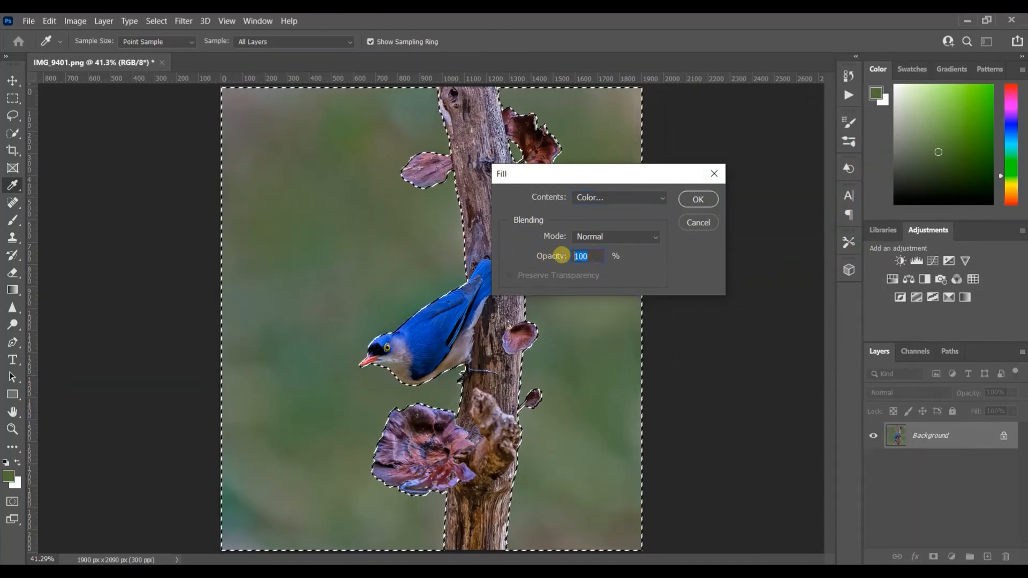
pyautogui.write('9')
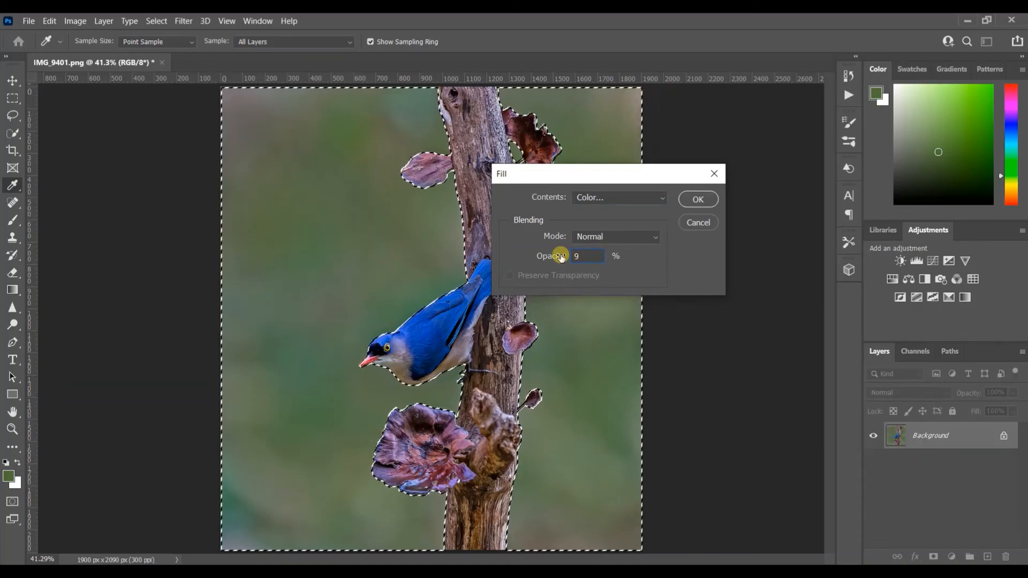
pyautogui.write('0')
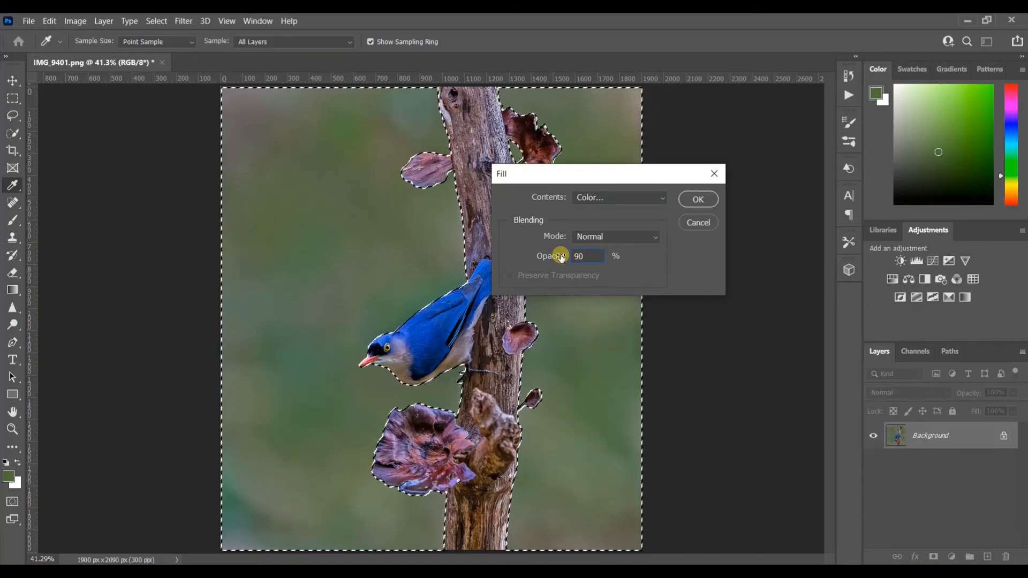
pyautogui.click(698, 196)
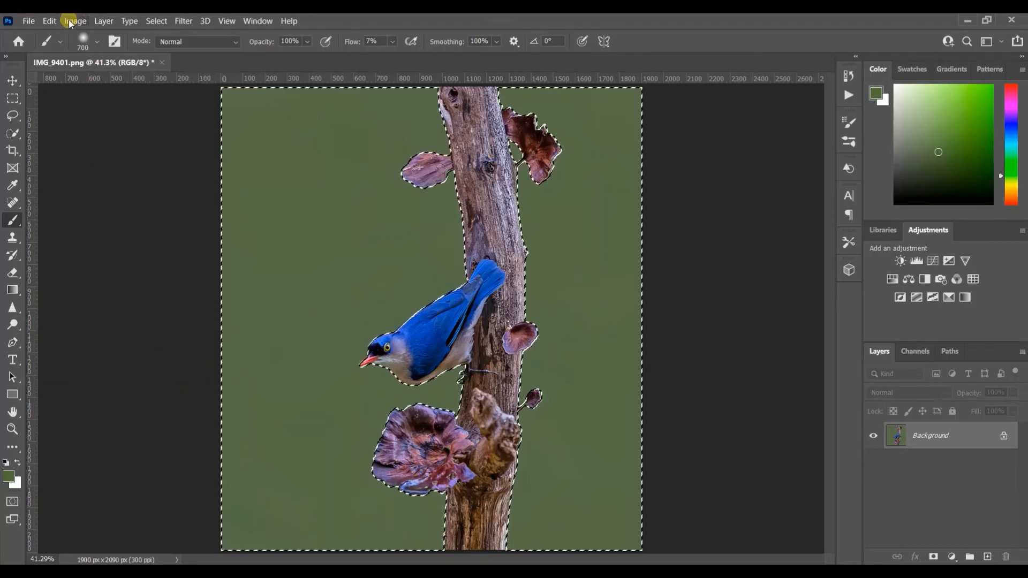
# - Fill the selected background with Black in Normal mode at 100% opacity
pyautogui.click(50, 20)
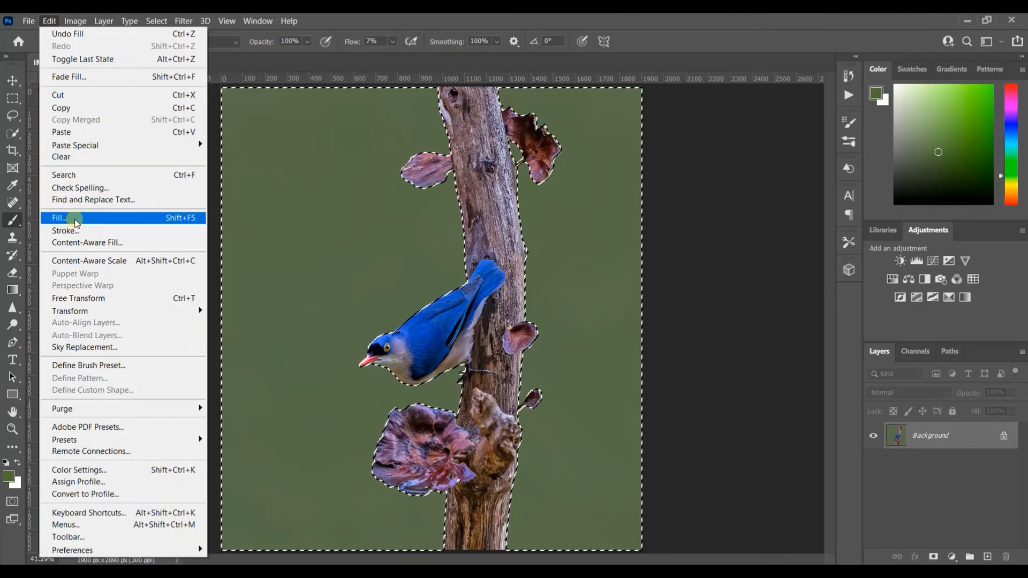
pyautogui.click(74, 220)
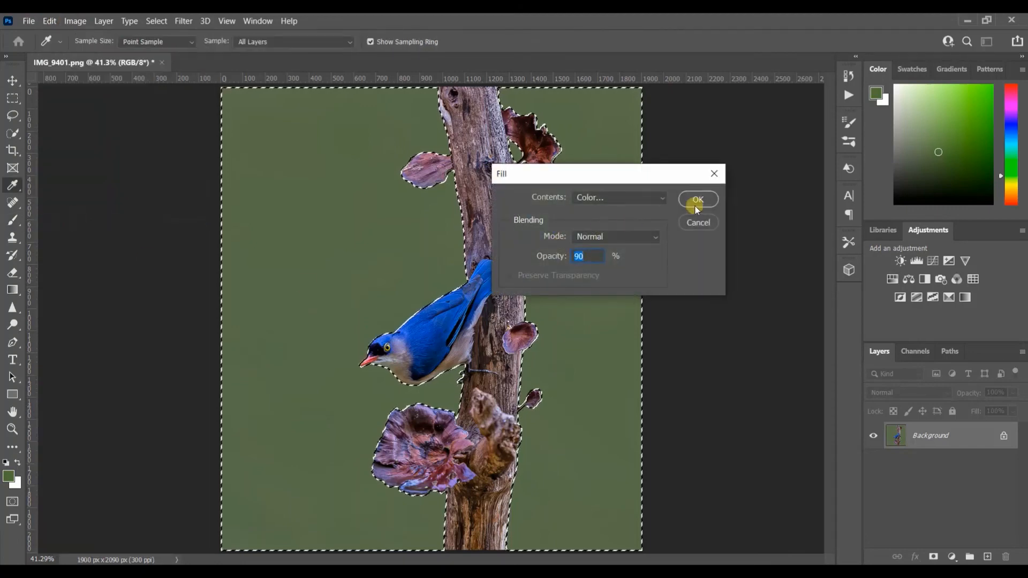
pyautogui.click(665, 196)
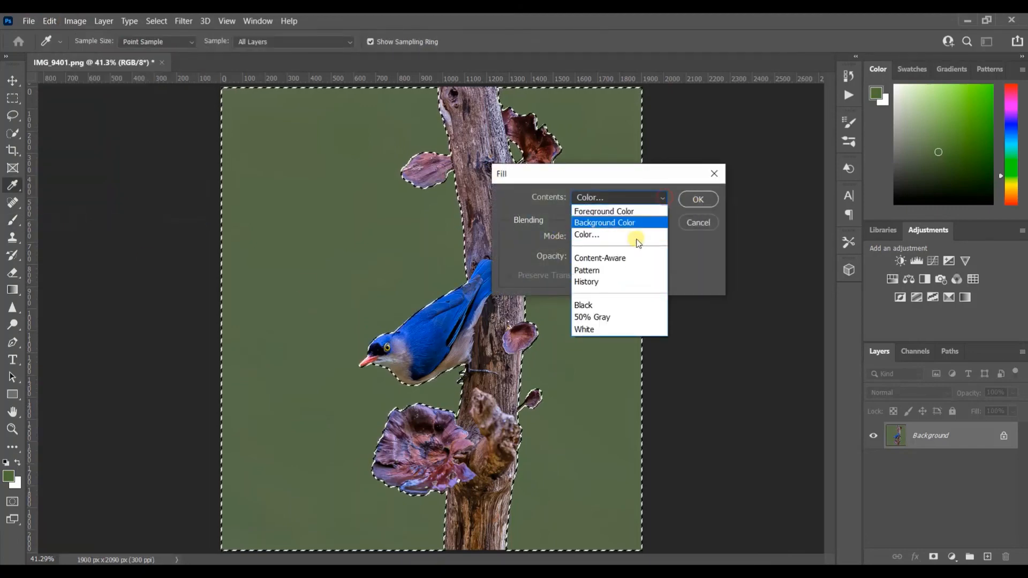
pyautogui.click(607, 305)
pyautogui.click(591, 256)
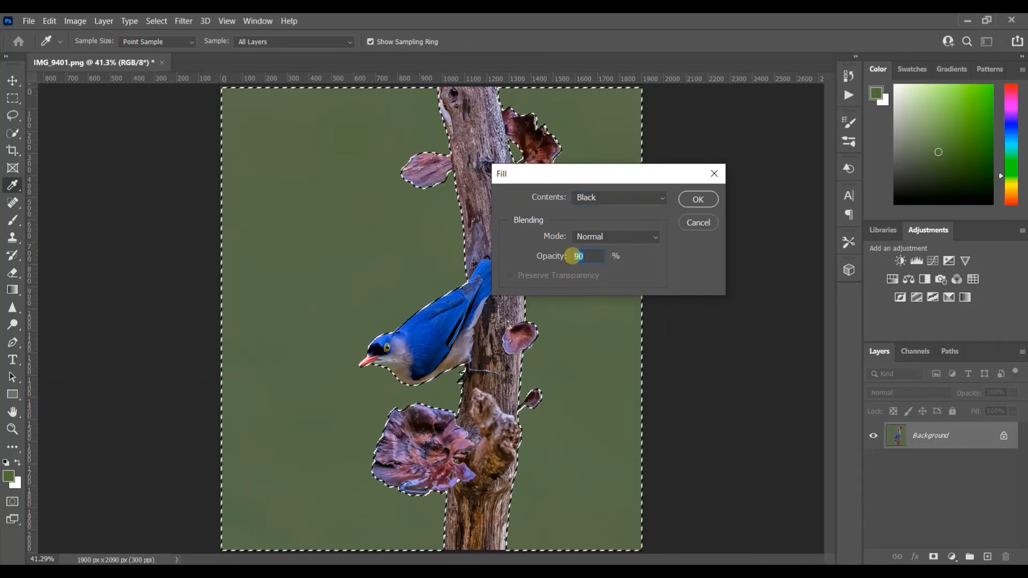
pyautogui.write('100')
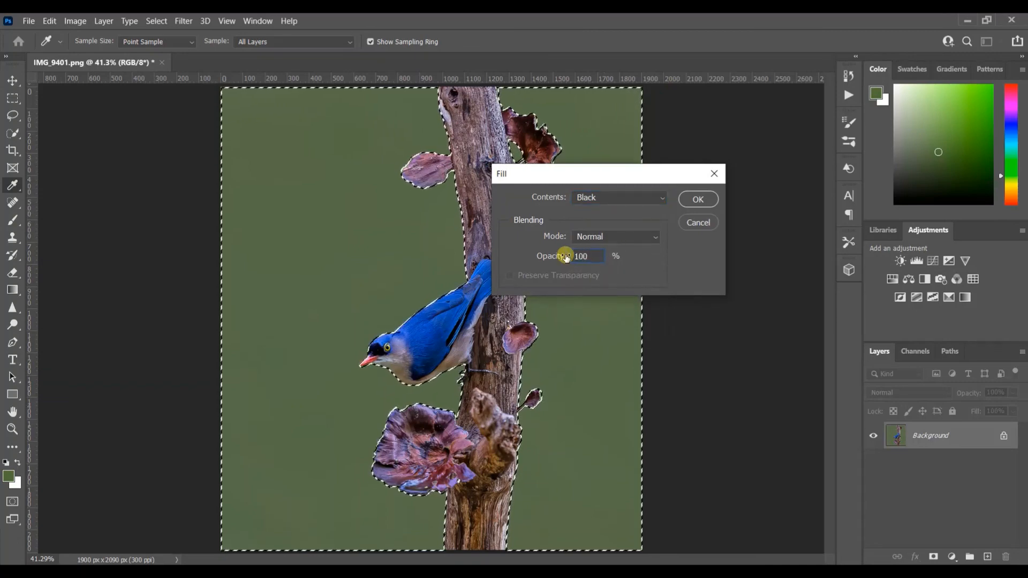
pyautogui.click(693, 198)
pyautogui.press('b')
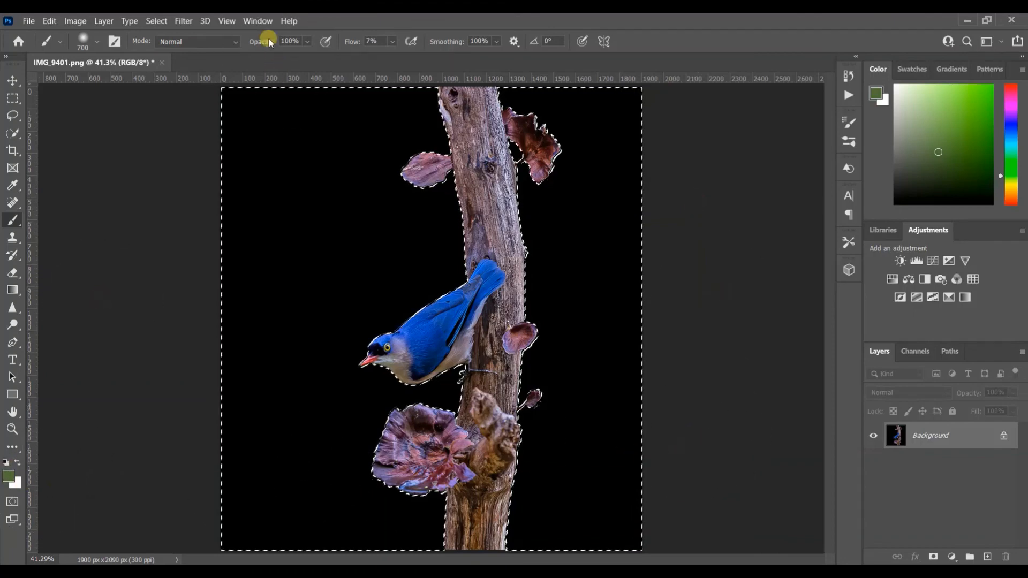
# - Clear the background selection and switch to the Hand tool
pyautogui.click(154, 21)
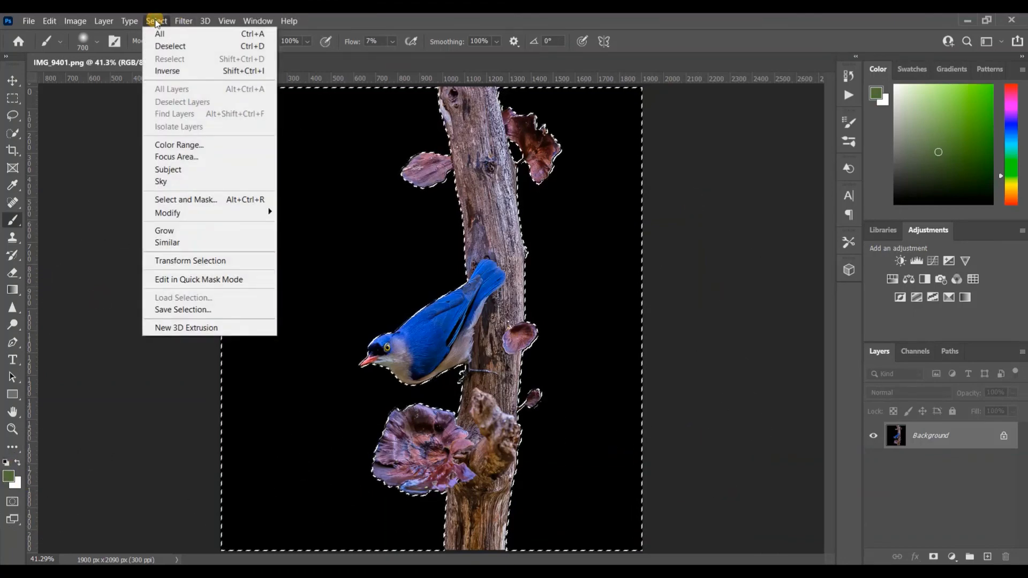
pyautogui.click(162, 47)
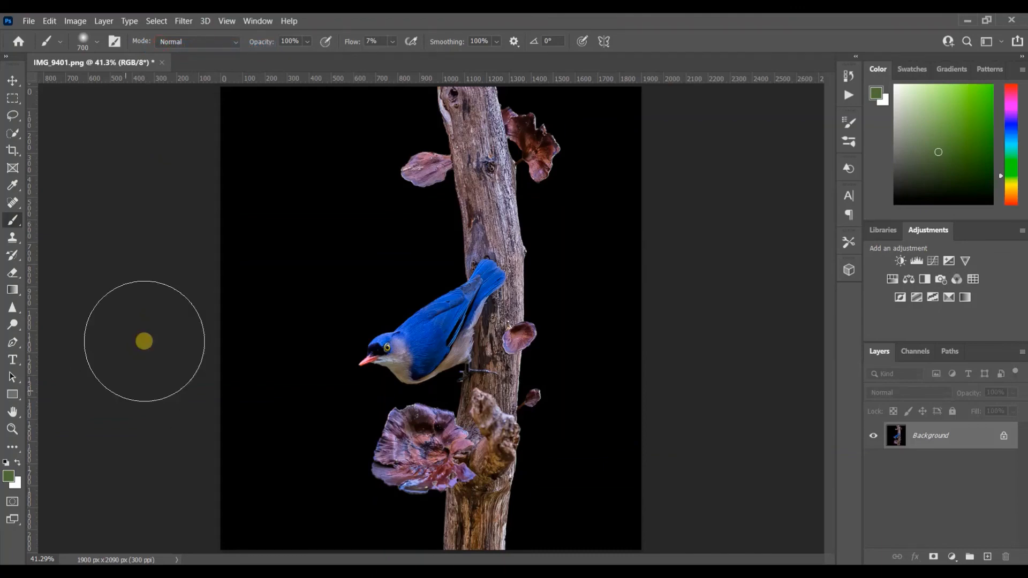
pyautogui.click(12, 412)
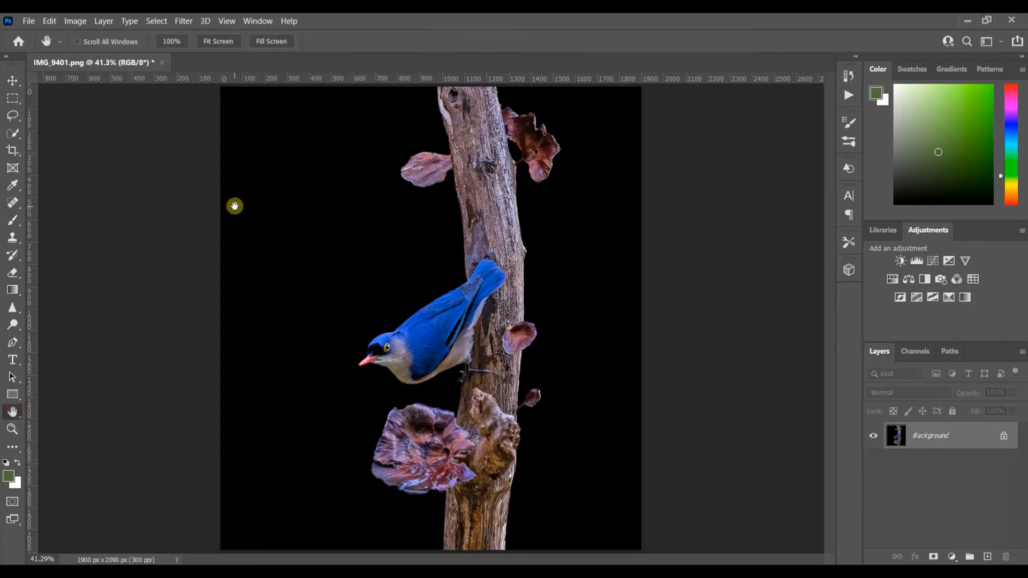